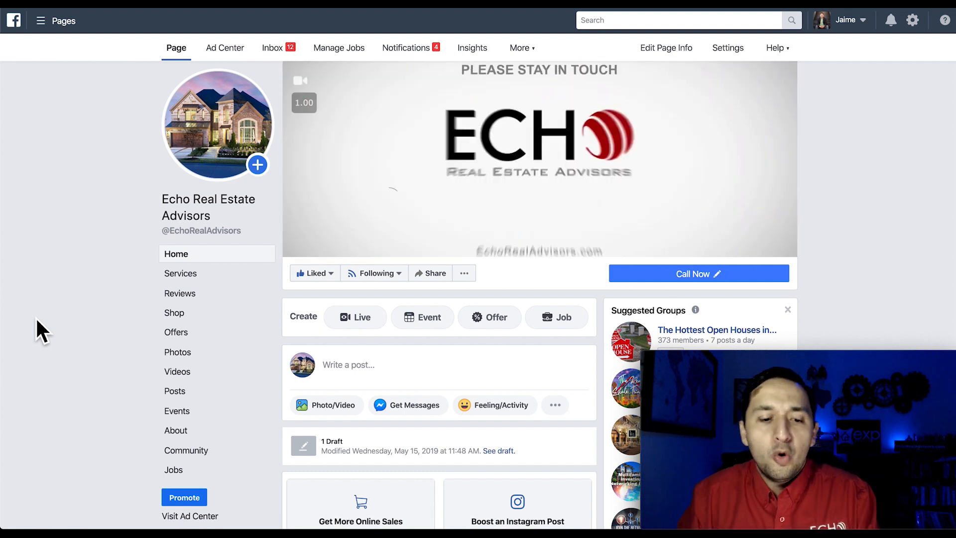
Open the Page's publishing tools and display the Forms Library for lead ads.
left_click(521, 47)
left_click(533, 77)
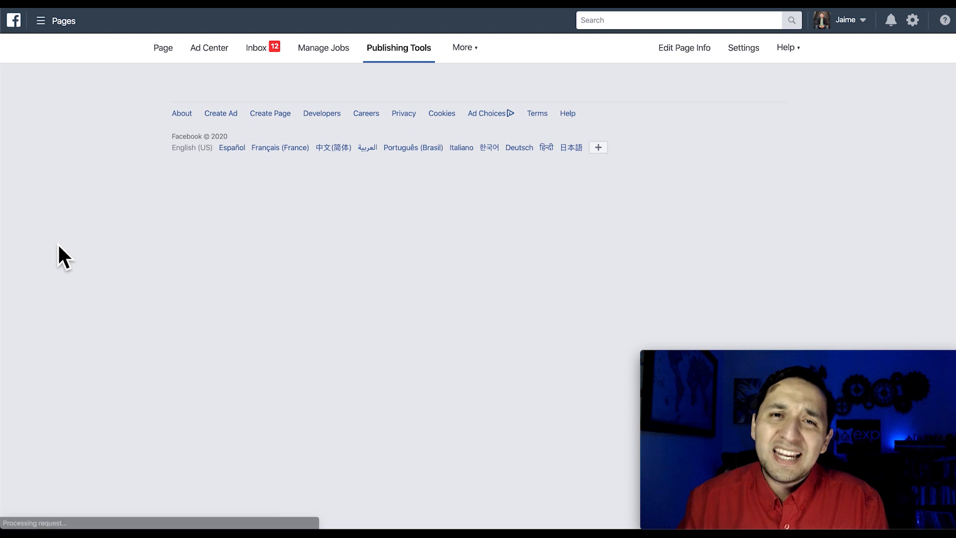
scroll(58, 243, "down", 4)
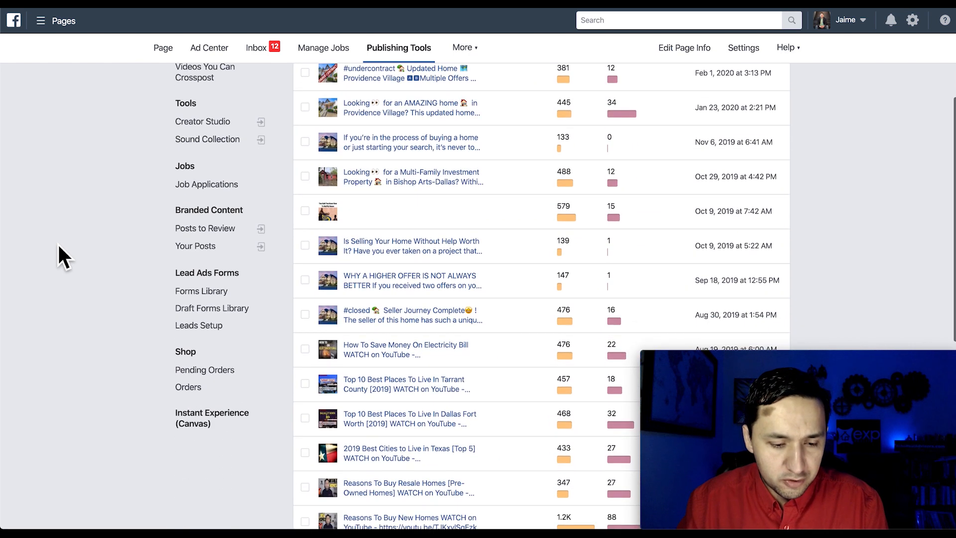
left_click(186, 296)
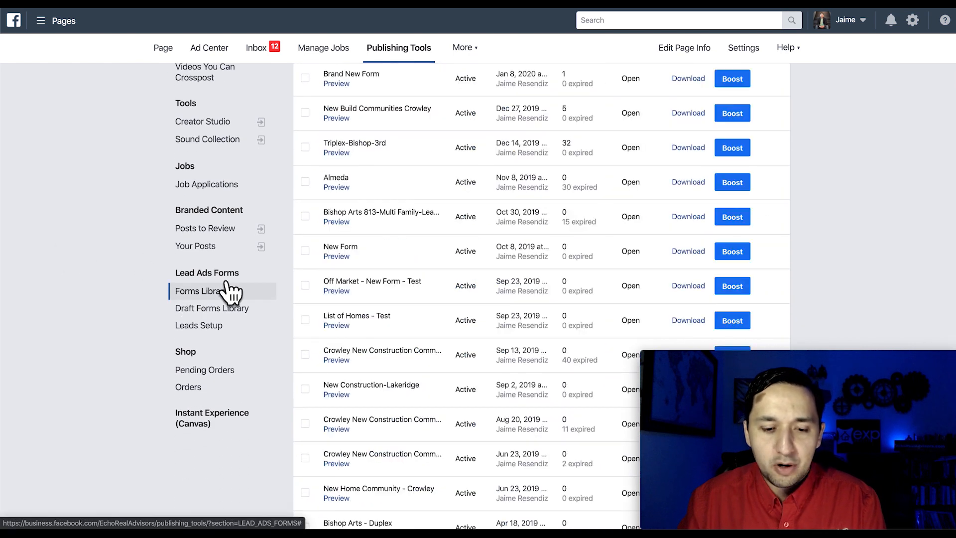
Examine the lead download time limit and the lead counts of the forms in the Forms Library.
scroll(448, 230, "up", 4)
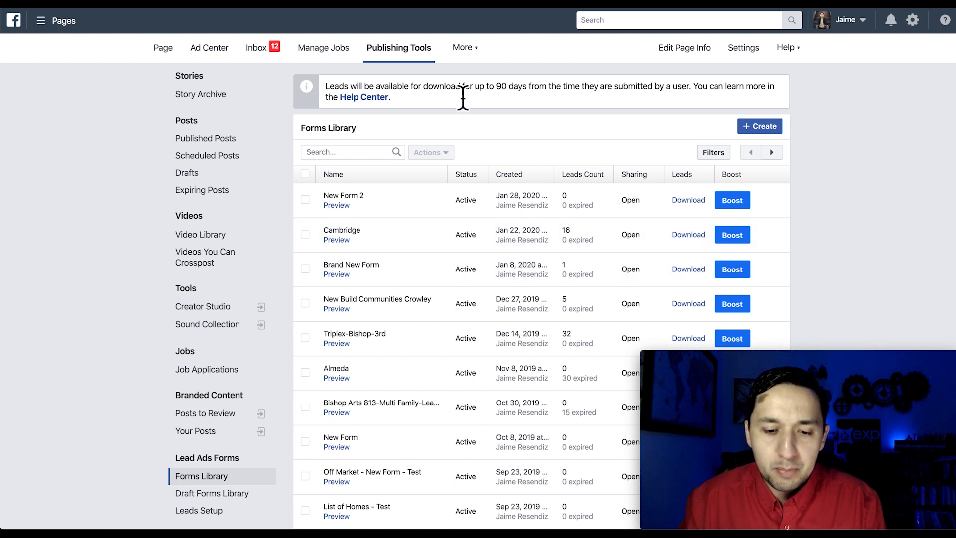
left_click(500, 94)
left_click_drag(500, 94, 696, 100)
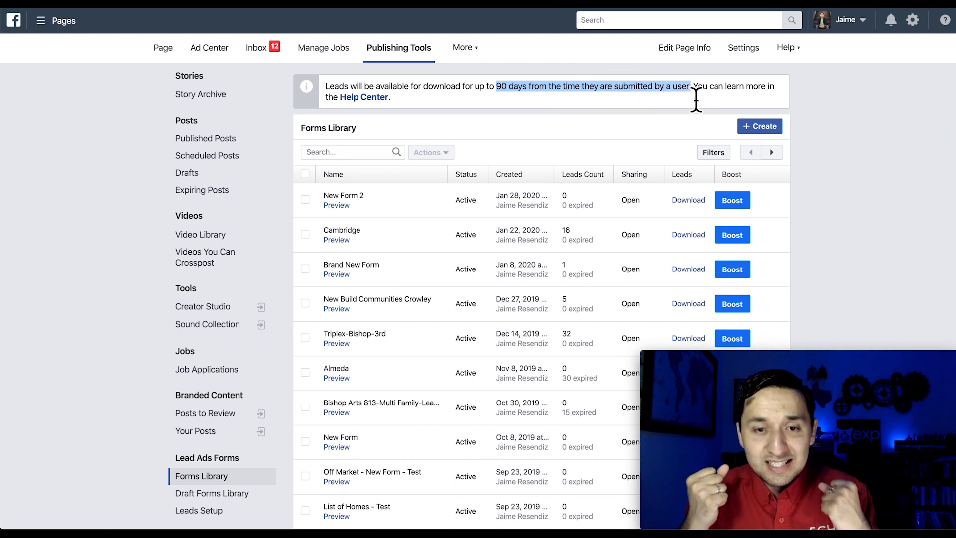
scroll(581, 288, "down", 10)
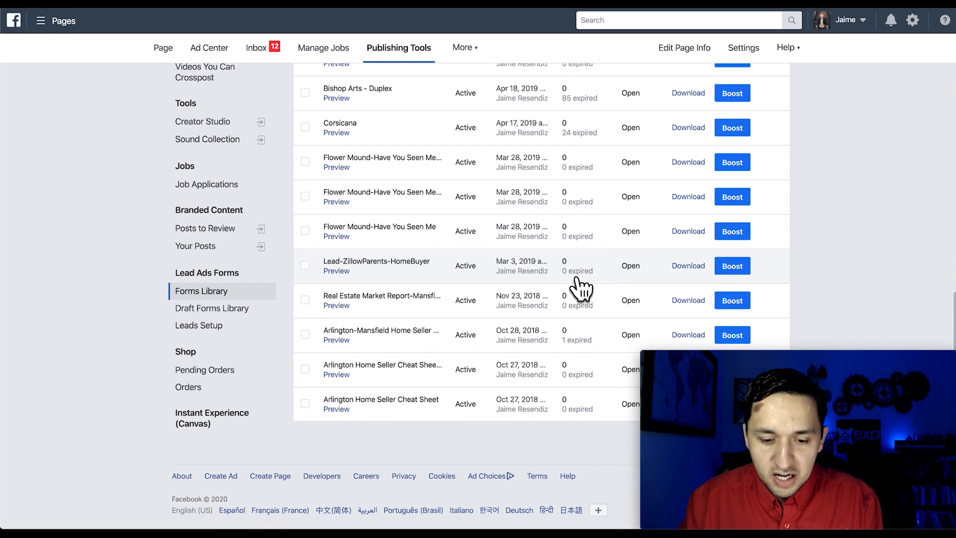
scroll(580, 287, "up", 10)
scroll(580, 288, "up", 1)
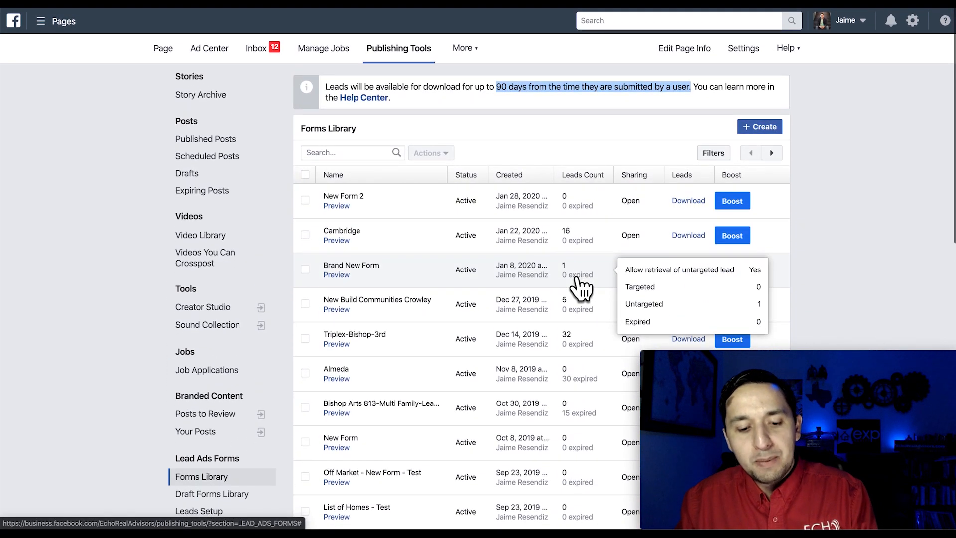
left_click(831, 242)
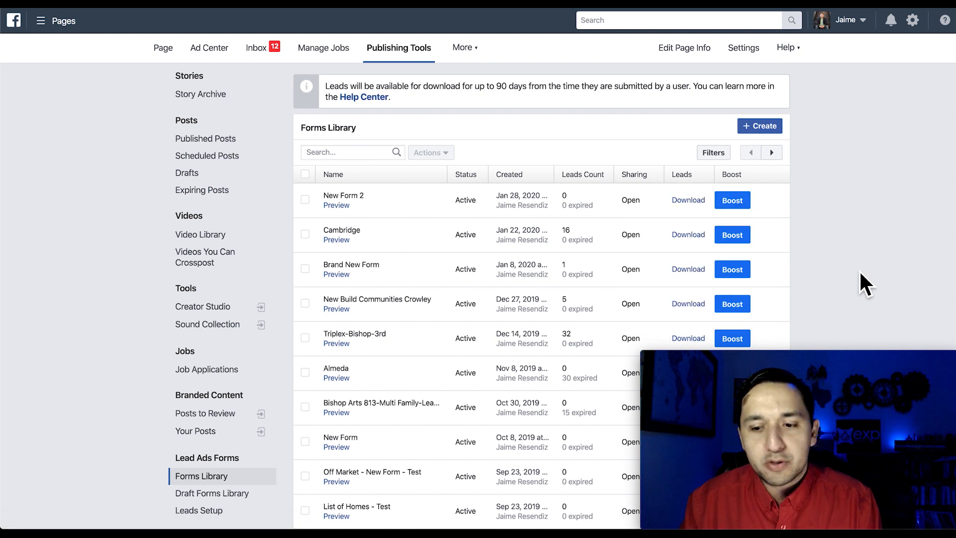
left_click(774, 126)
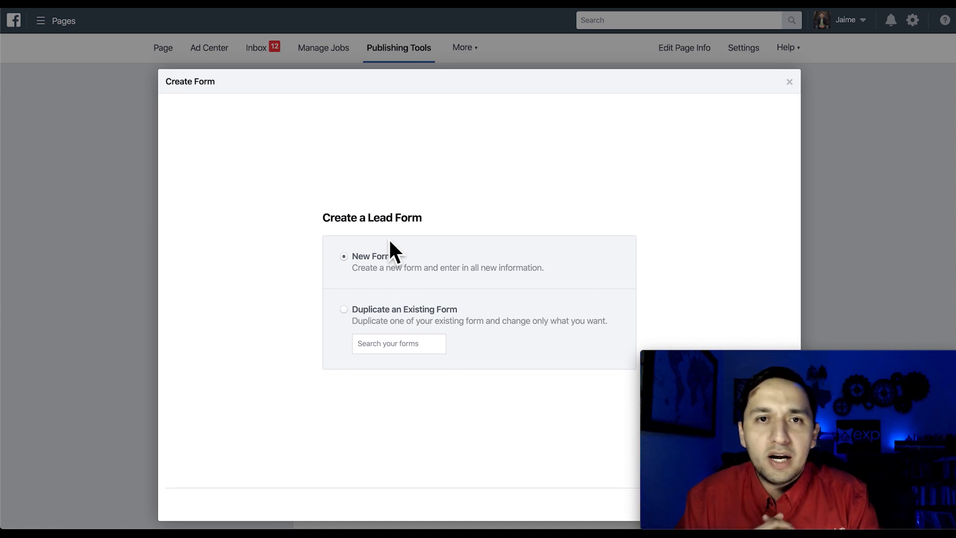
left_click(789, 83)
left_click(615, 227)
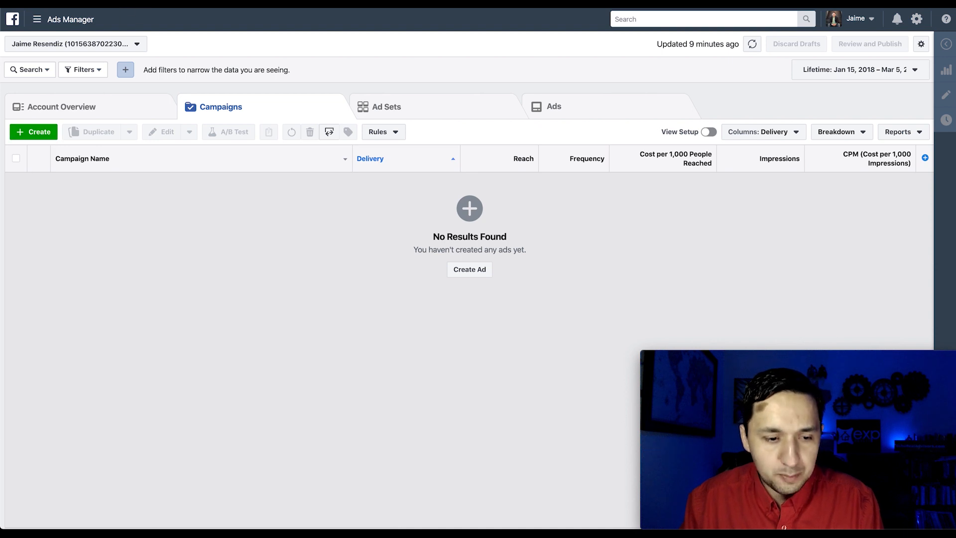
In Ads Manager, create a Lead generation campaign in the Housing special ad category and continue to its ad set.
left_click(34, 132)
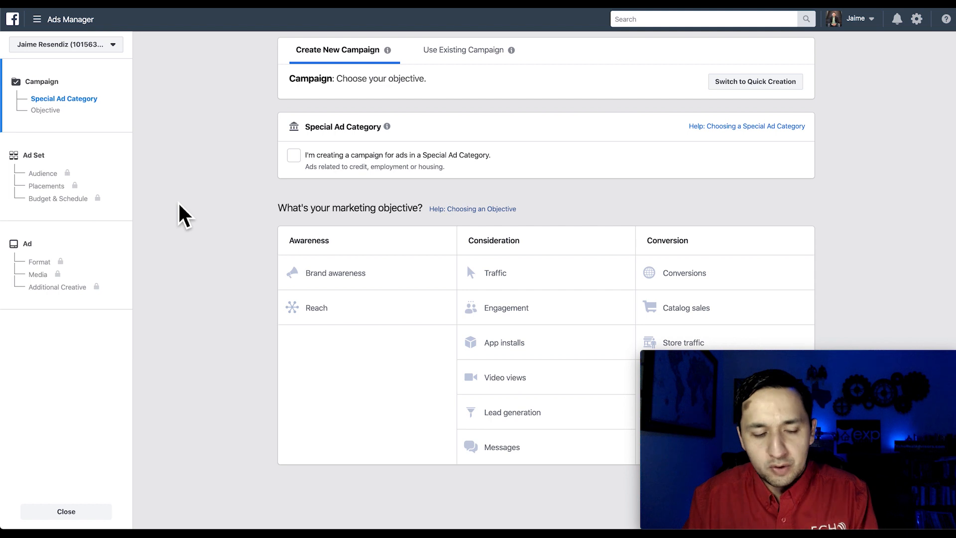
left_click(293, 156)
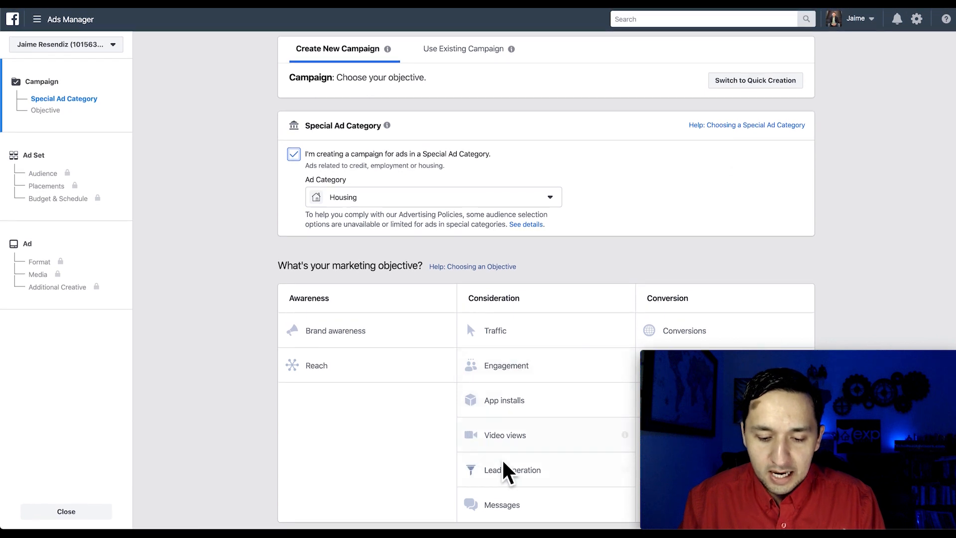
left_click(505, 473)
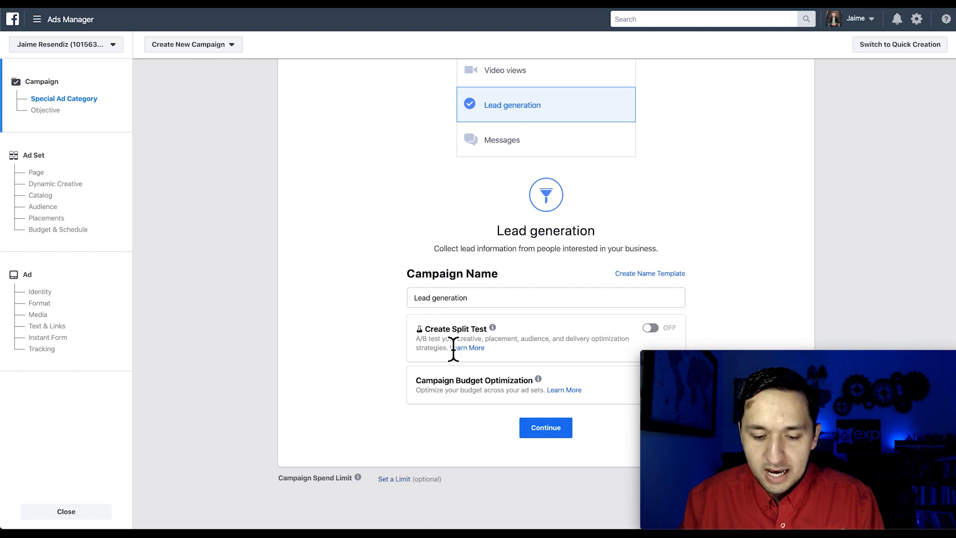
left_click(548, 429)
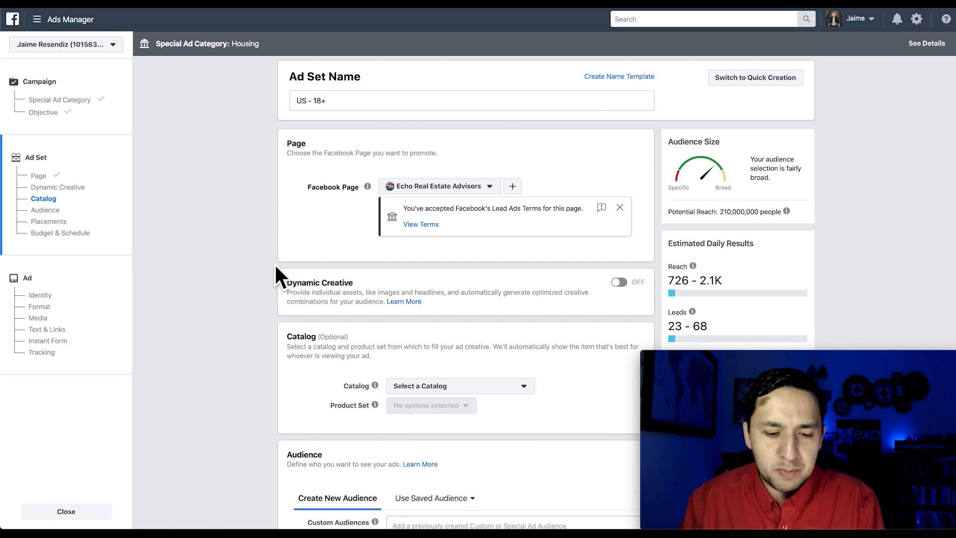
Set the ad set audience's location type to "People living in this location".
scroll(276, 266, "down", 3)
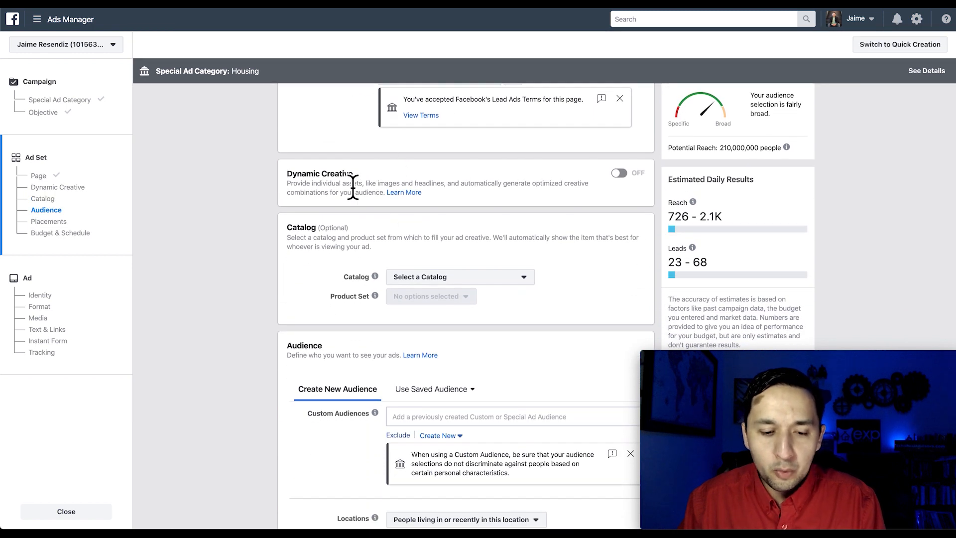
scroll(518, 210, "down", 1)
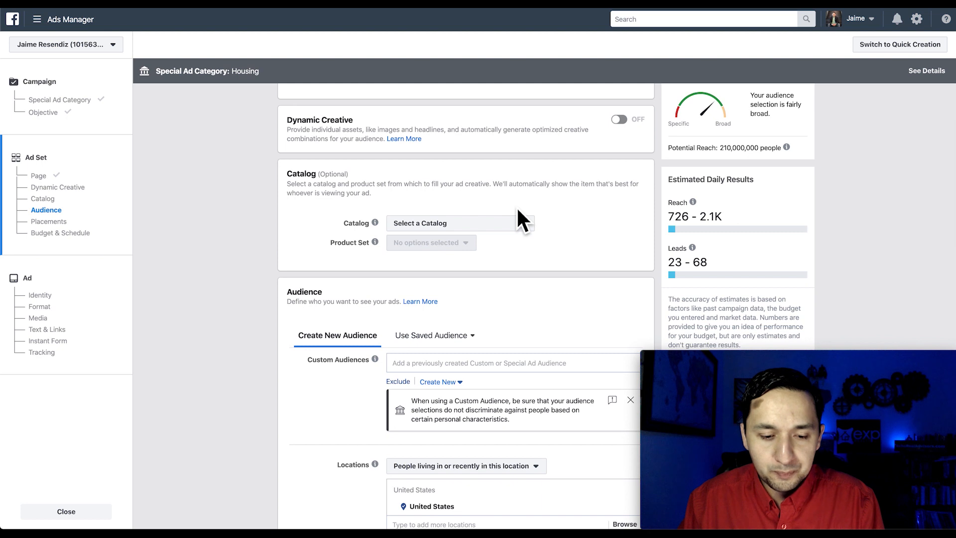
scroll(517, 209, "down", 1)
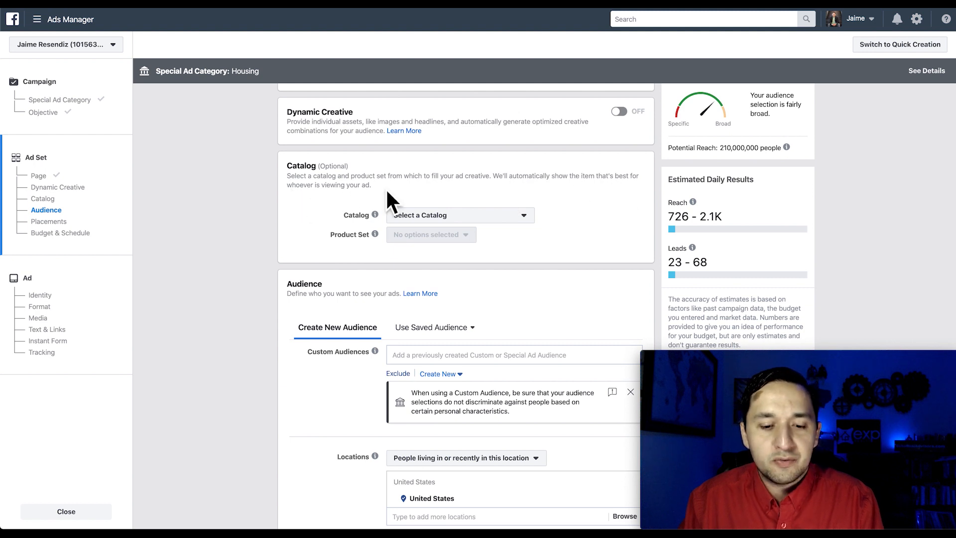
scroll(567, 245, "down", 1)
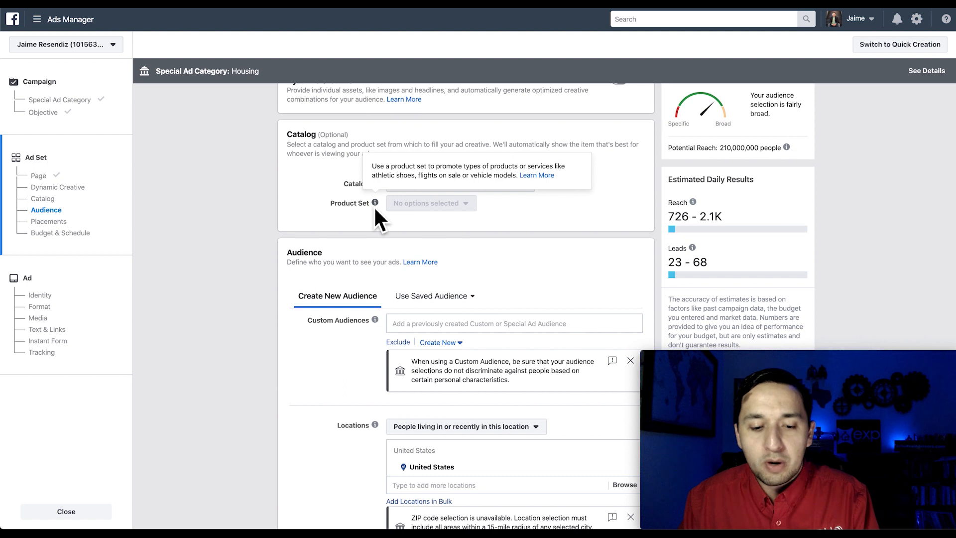
scroll(296, 213, "down", 5)
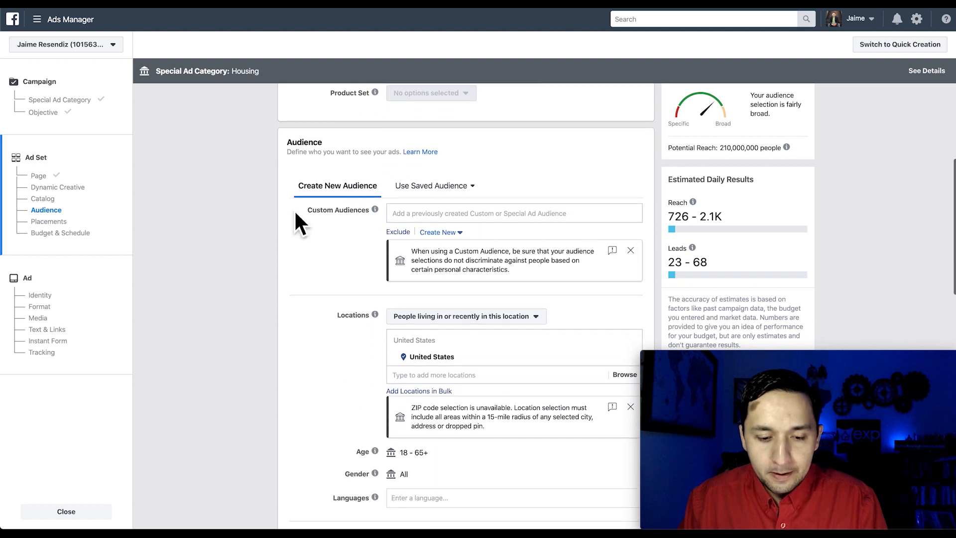
scroll(295, 221, "down", 2)
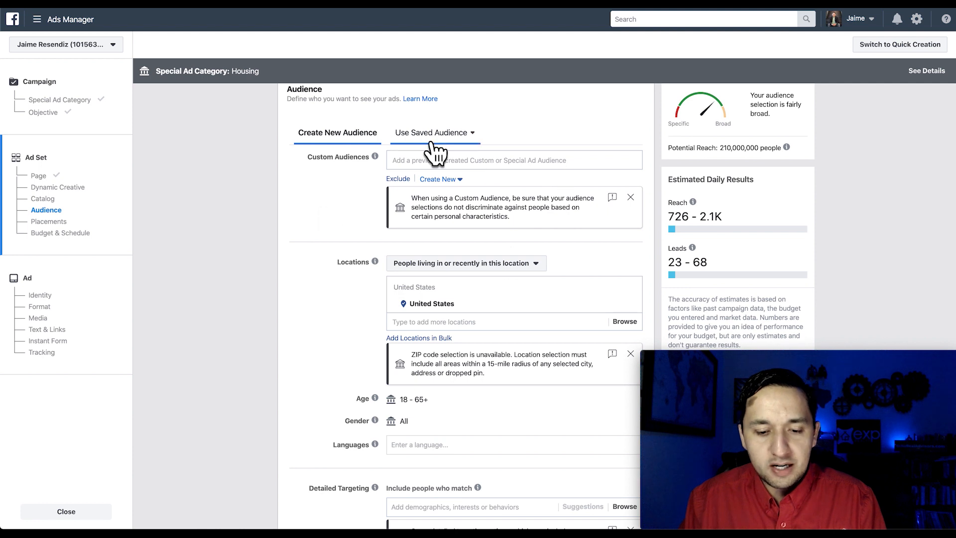
scroll(457, 248, "down", 1)
left_click(472, 232)
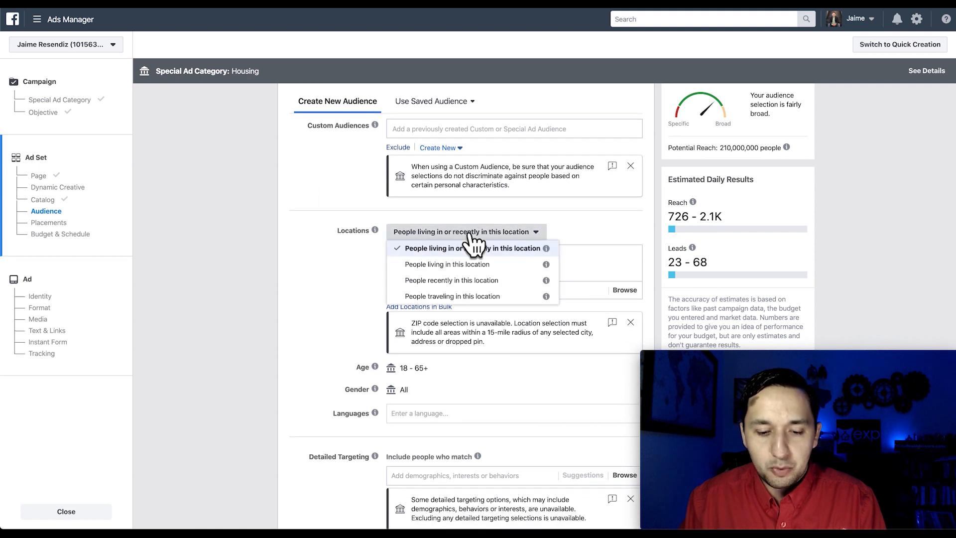
left_click(466, 264)
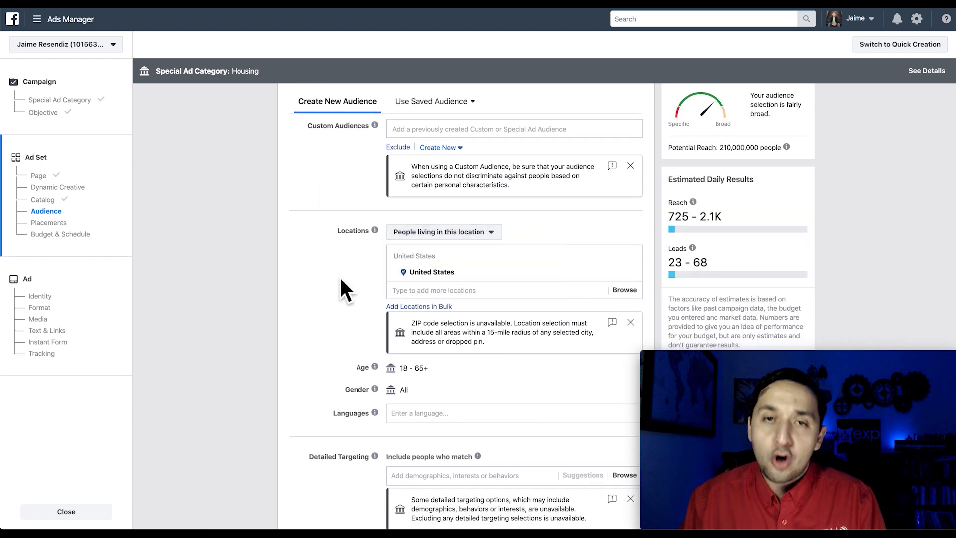
Set the audience location to San Francisco, California, United States in place of the whole country.
scroll(340, 288, "down", 1)
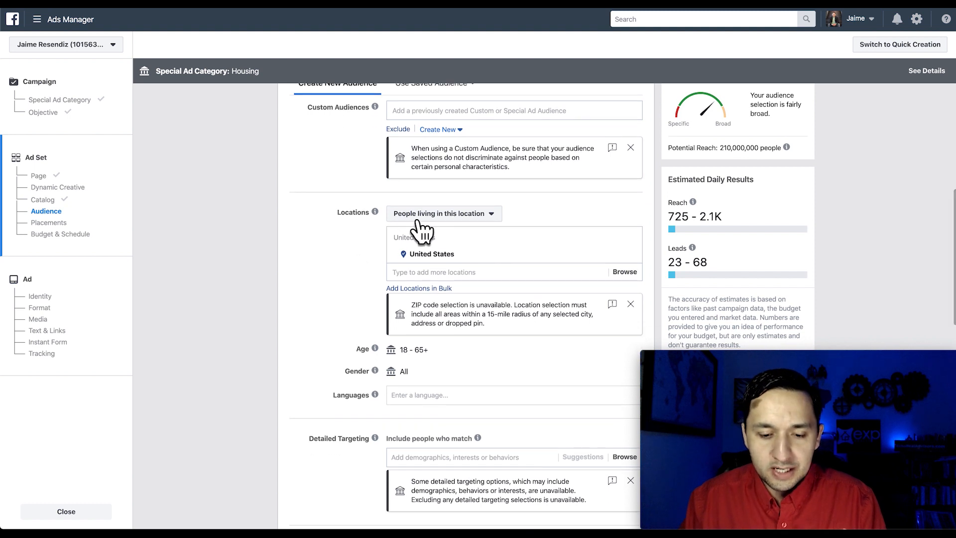
scroll(331, 295, "down", 3)
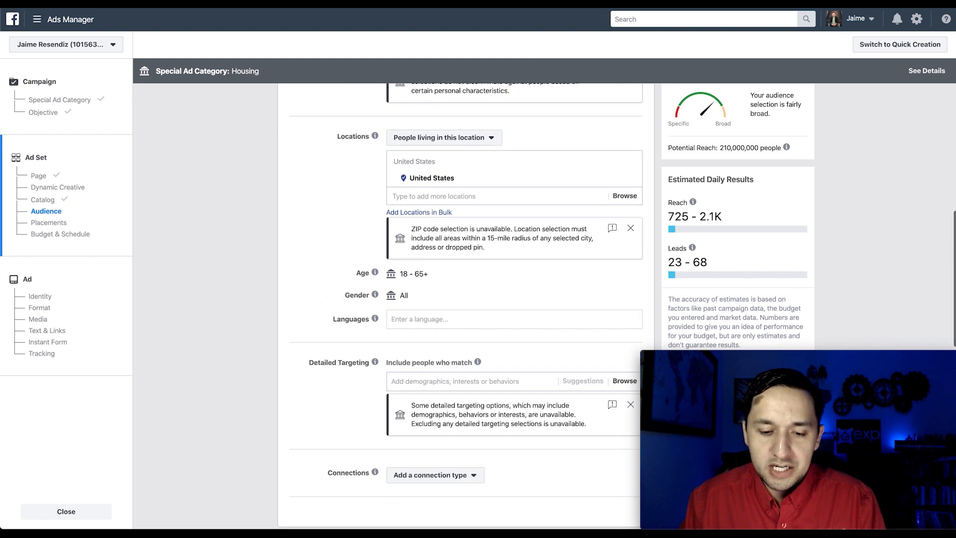
left_click(444, 199)
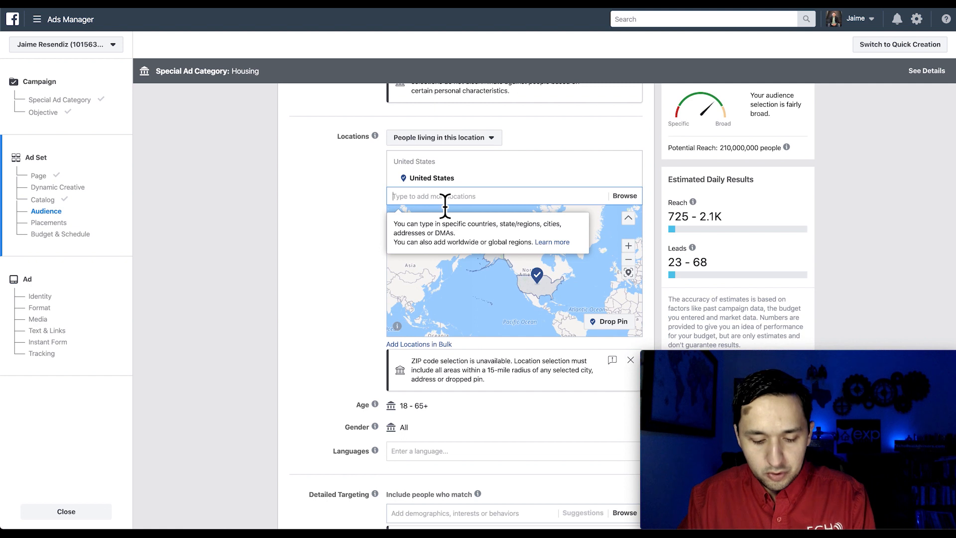
type("st")
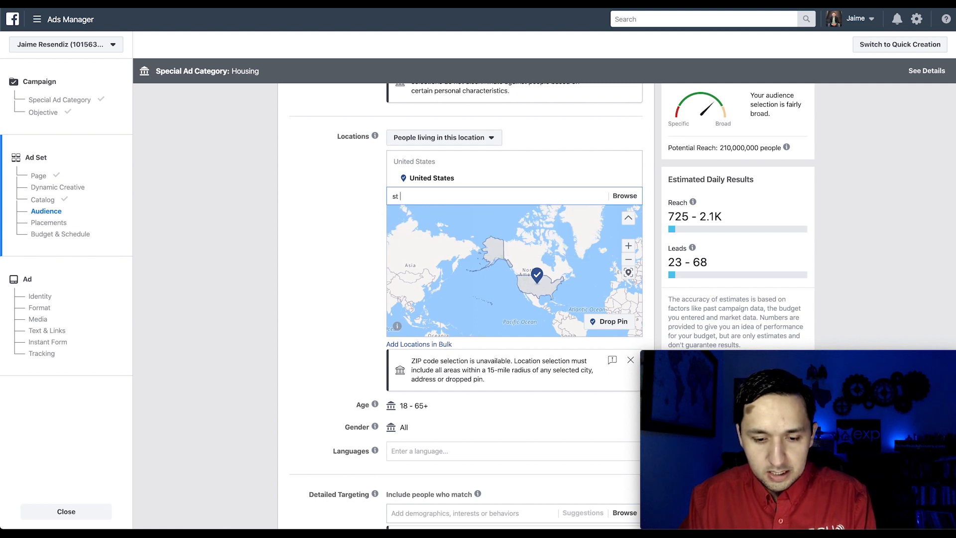
key("BackSpace")
key("BackSpace")
key("BackSpace")
key("BackSpace")
key("BackSpace")
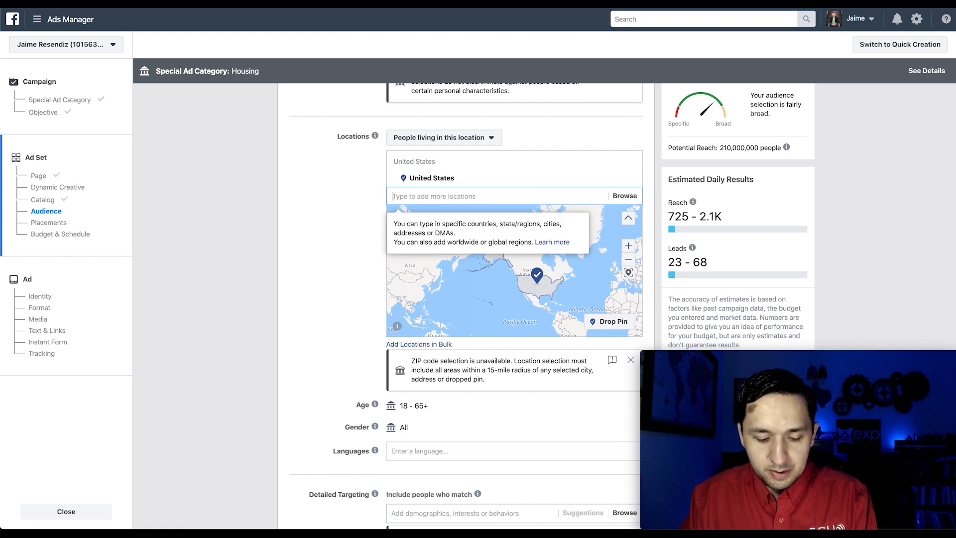
type("san francisco")
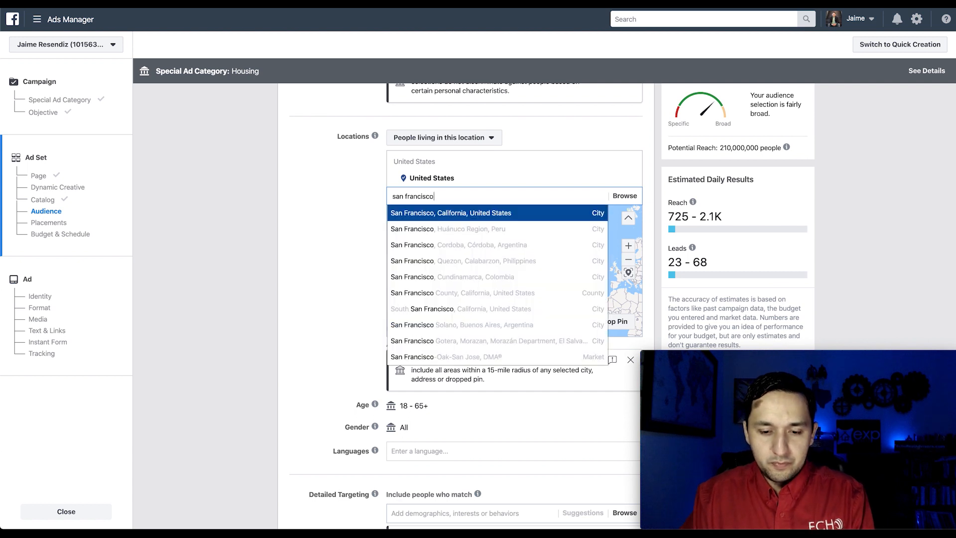
left_click(474, 212)
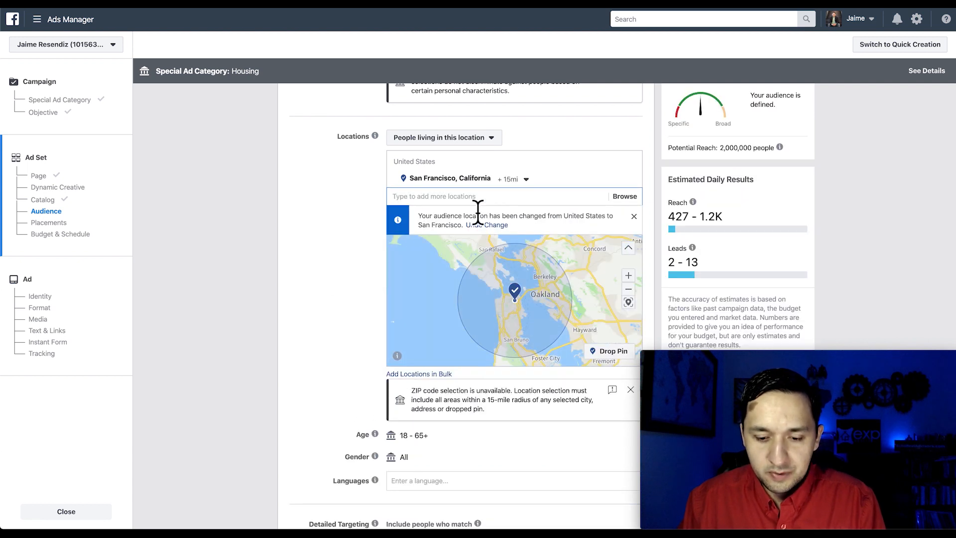
Add the interest Zillow to the audience's detailed targeting.
scroll(317, 323, "down", 3)
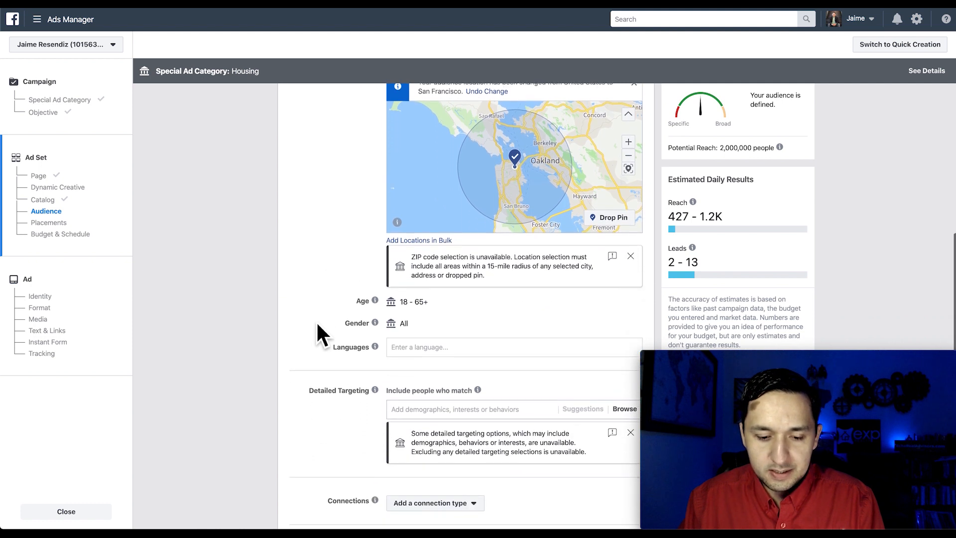
mouse_move(410, 311)
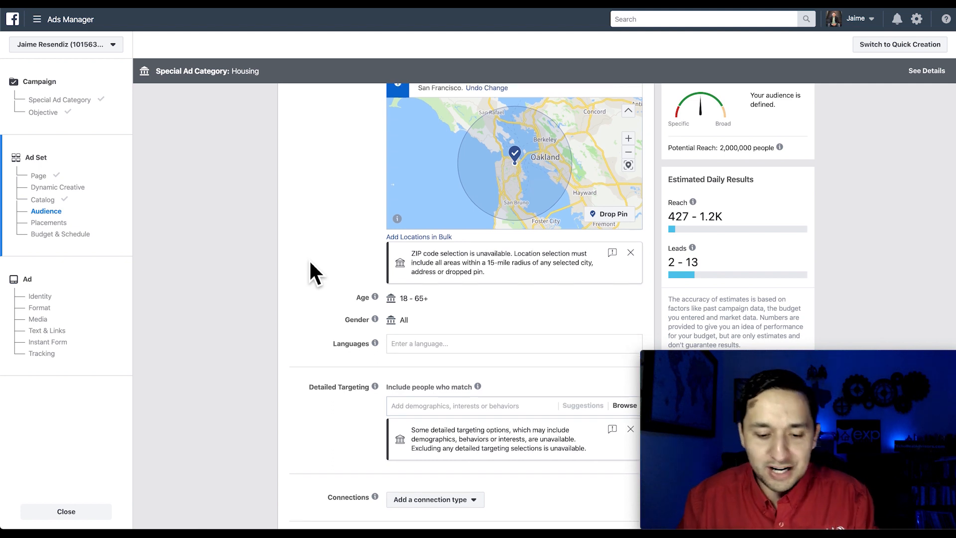
scroll(313, 270, "down", 3)
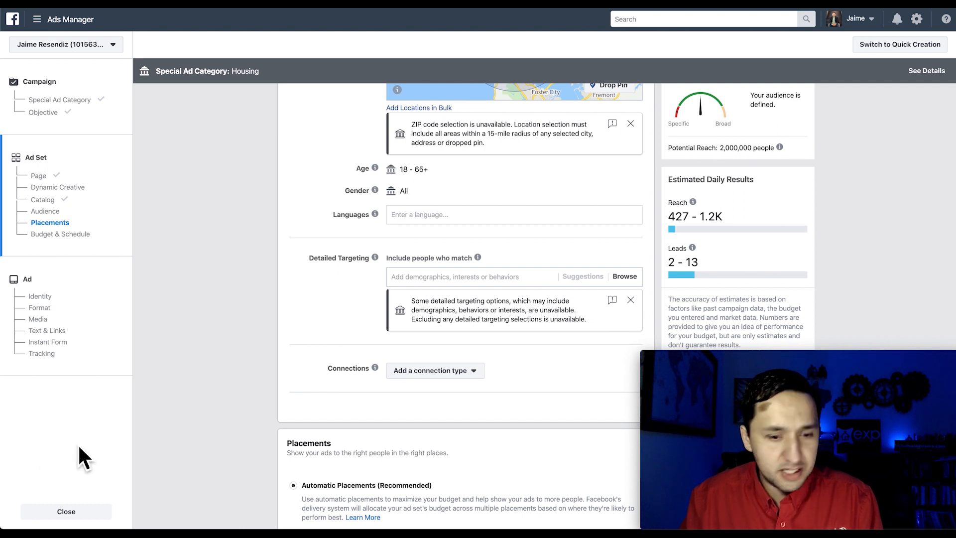
left_click(419, 279)
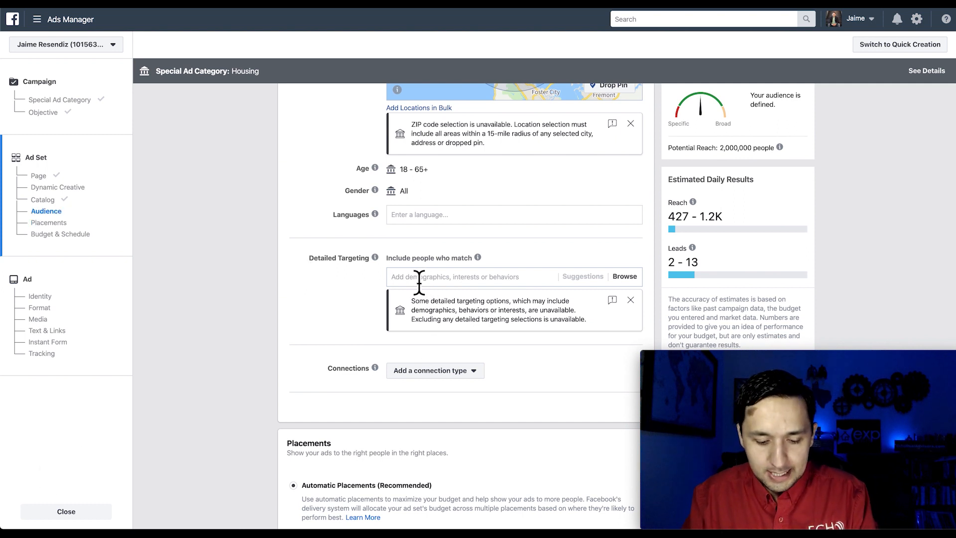
type("zillow")
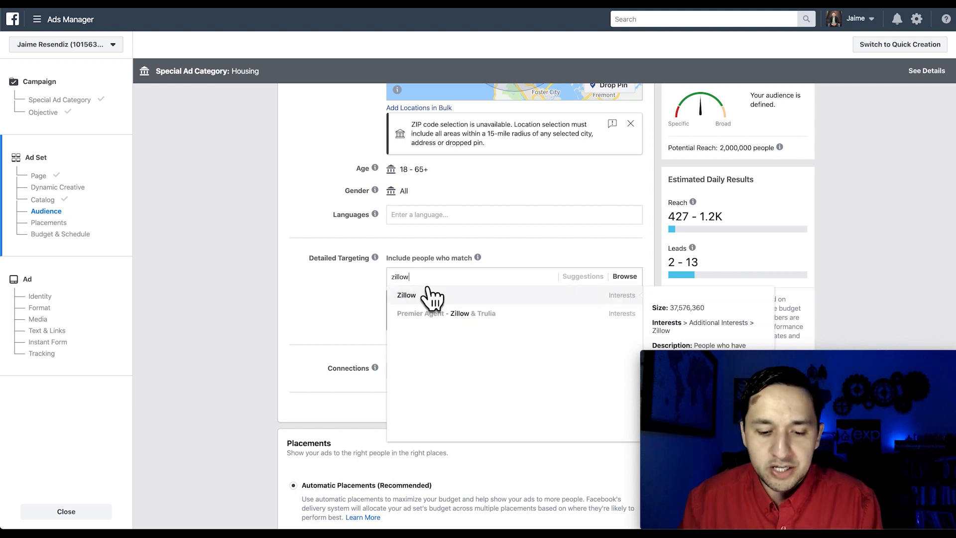
left_click(425, 298)
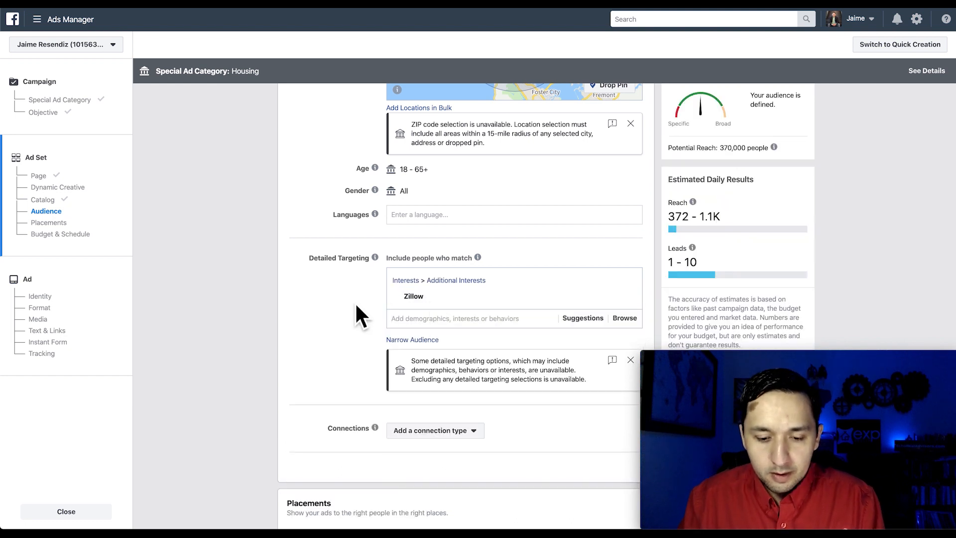
Examine the connection types available for the ad set's audience without choosing one.
scroll(356, 311, "down", 1)
scroll(363, 343, "down", 1)
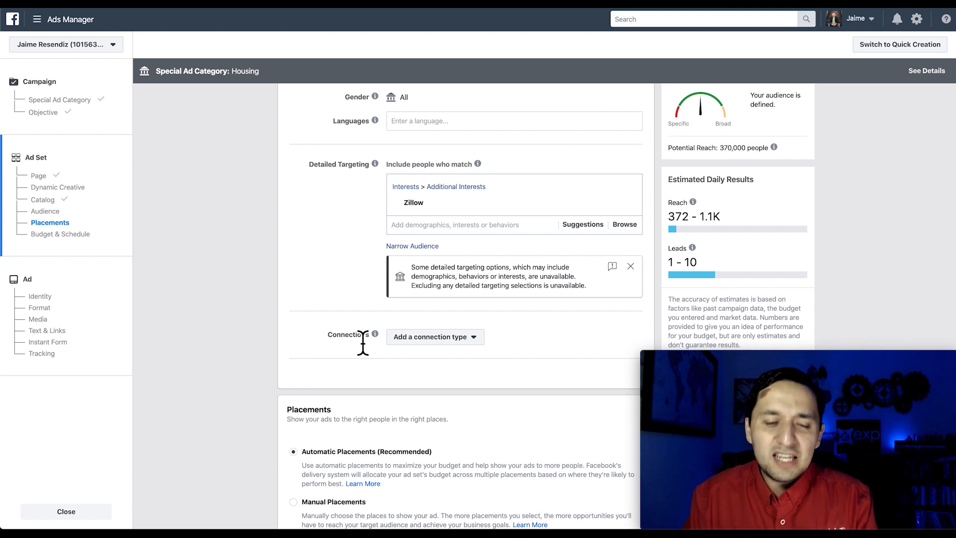
scroll(363, 343, "down", 2)
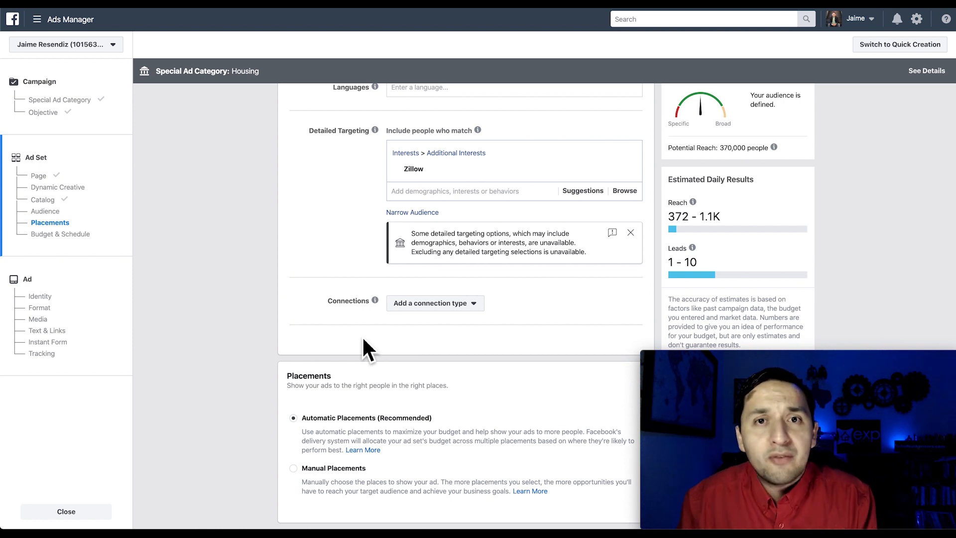
scroll(363, 339, "down", 2)
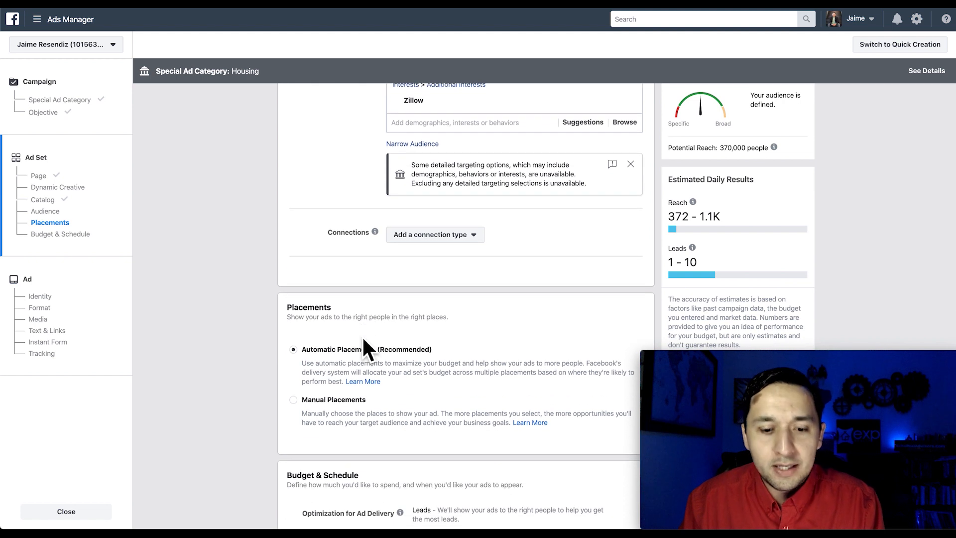
scroll(352, 219, "down", 3)
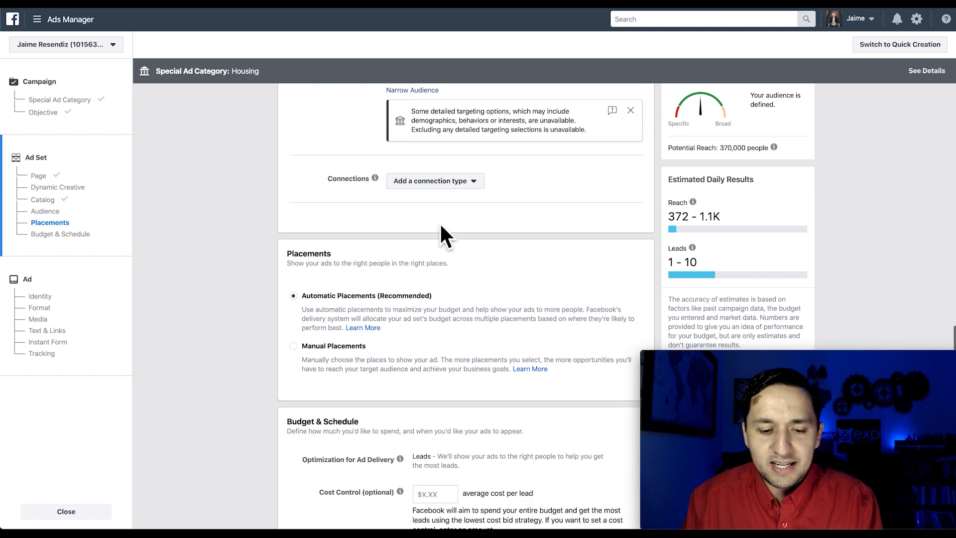
left_click(433, 129)
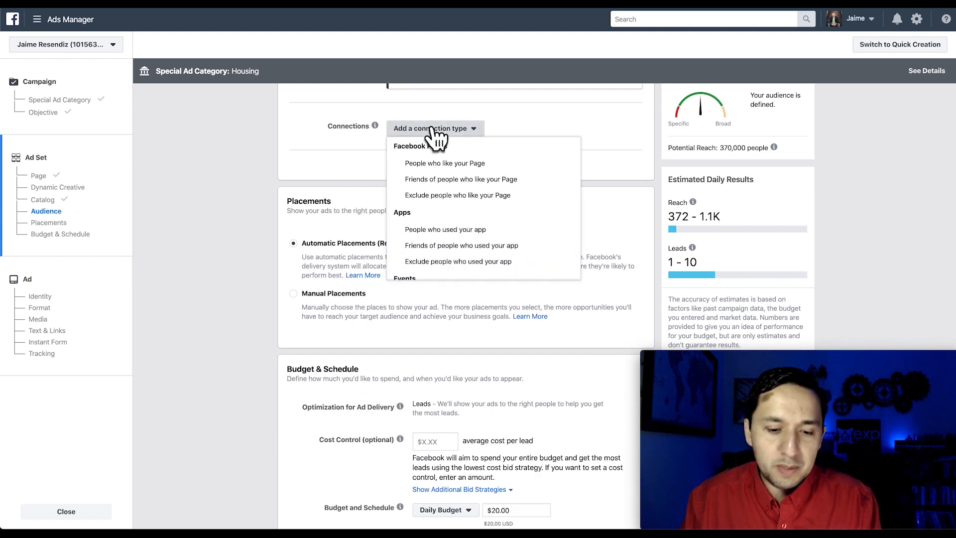
scroll(431, 224, "down", 2)
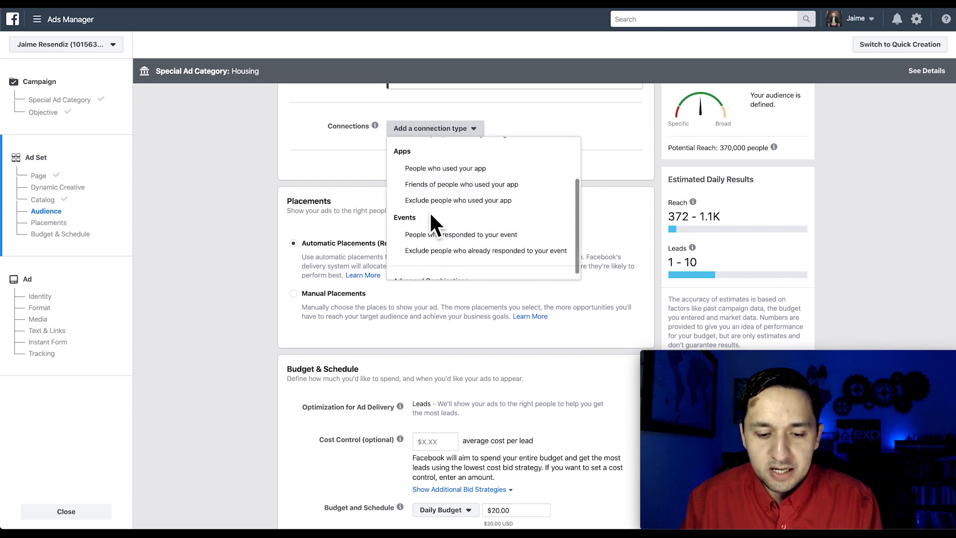
left_click(348, 178)
Switch the ad set to manual placements and exclude the Instagram platform.
scroll(348, 177, "down", 1)
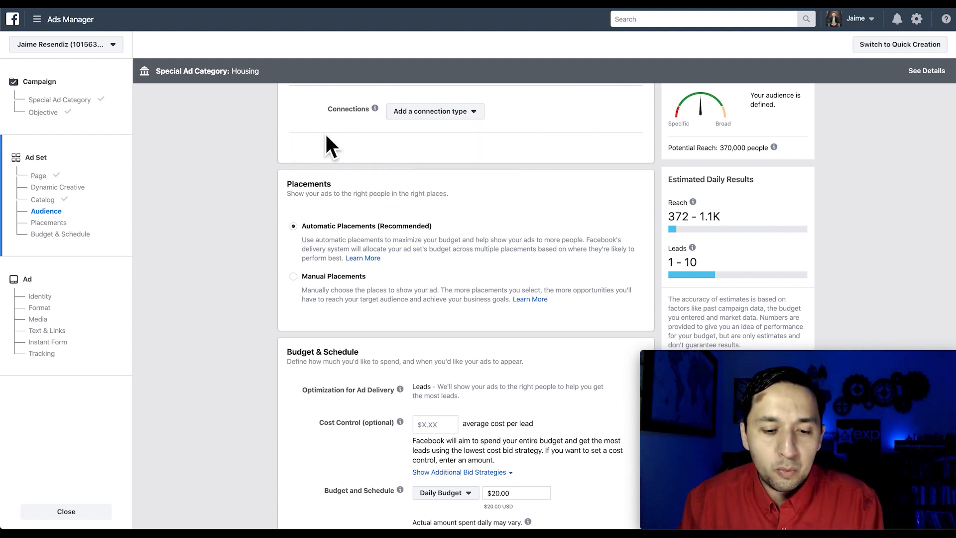
scroll(424, 177, "down", 1)
left_click(293, 251)
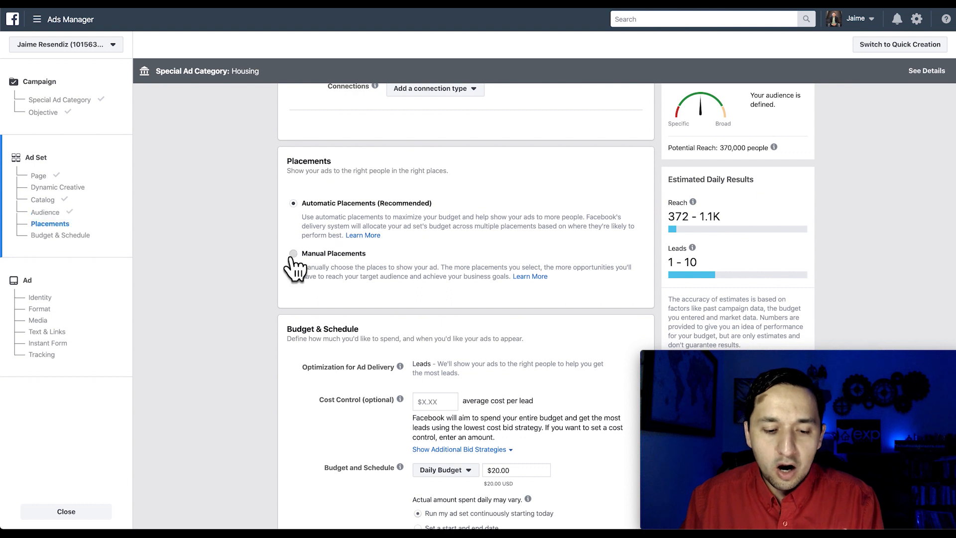
scroll(295, 269, "down", 1)
scroll(295, 264, "down", 2)
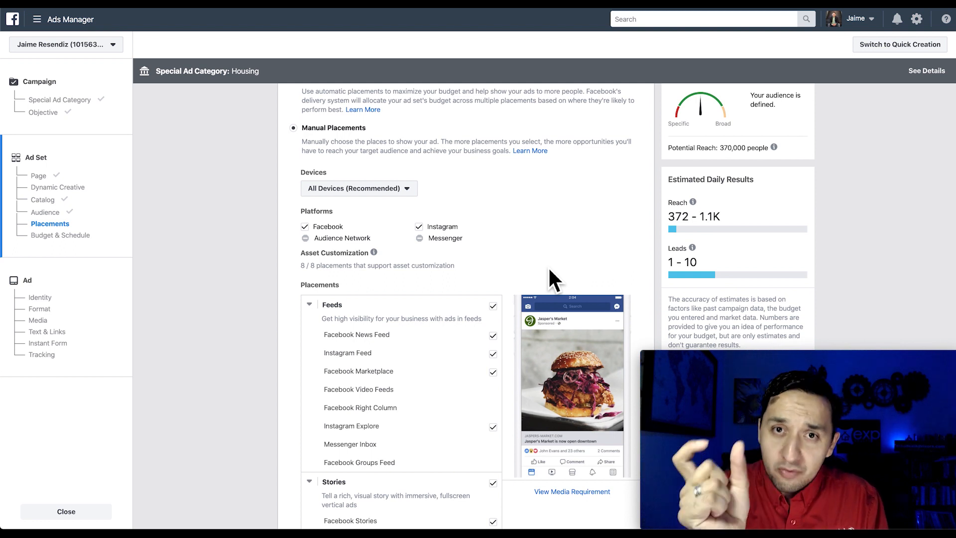
left_click(418, 226)
Deselect the Facebook Marketplace, Stories, In-Stream and In-Article placements, keeping only Facebook News Feed.
scroll(453, 274, "down", 3)
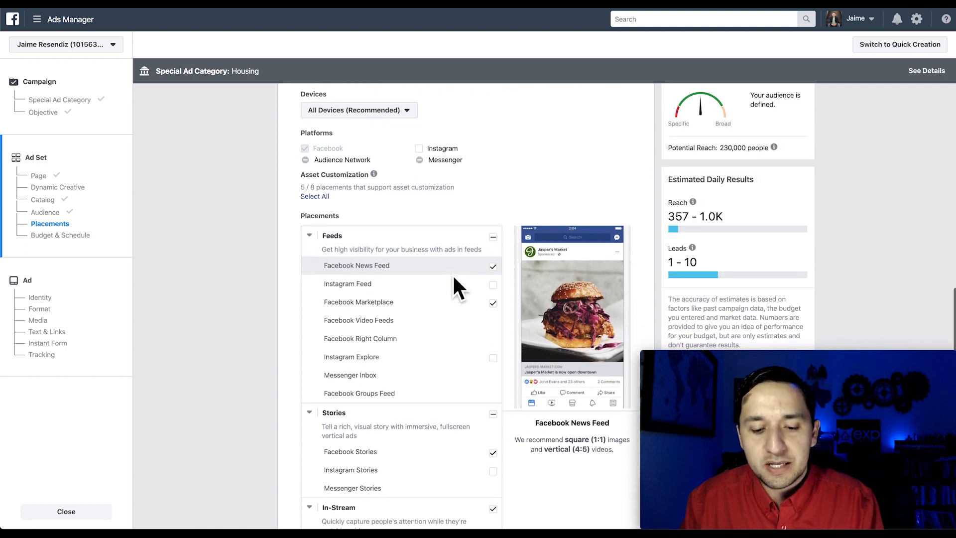
left_click(492, 303)
scroll(437, 198, "down", 5)
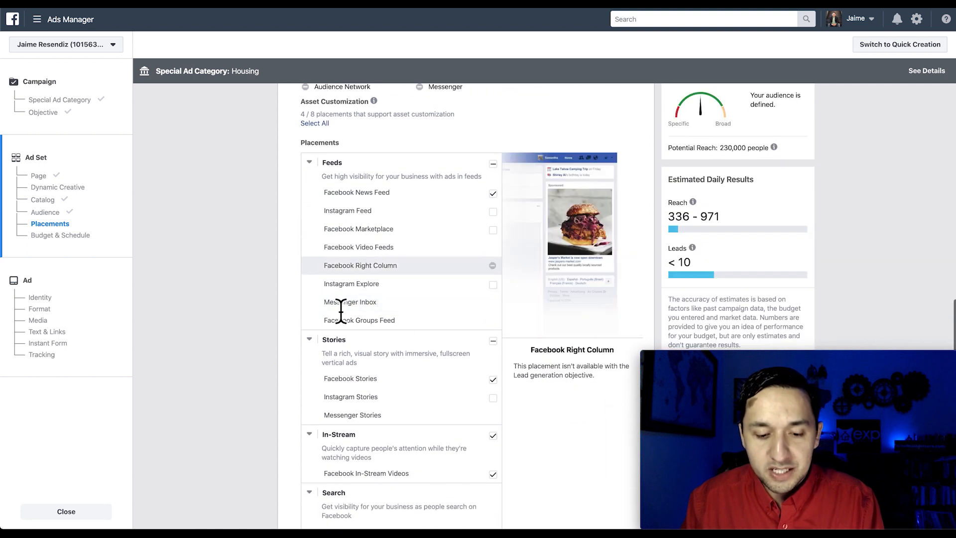
left_click(493, 234)
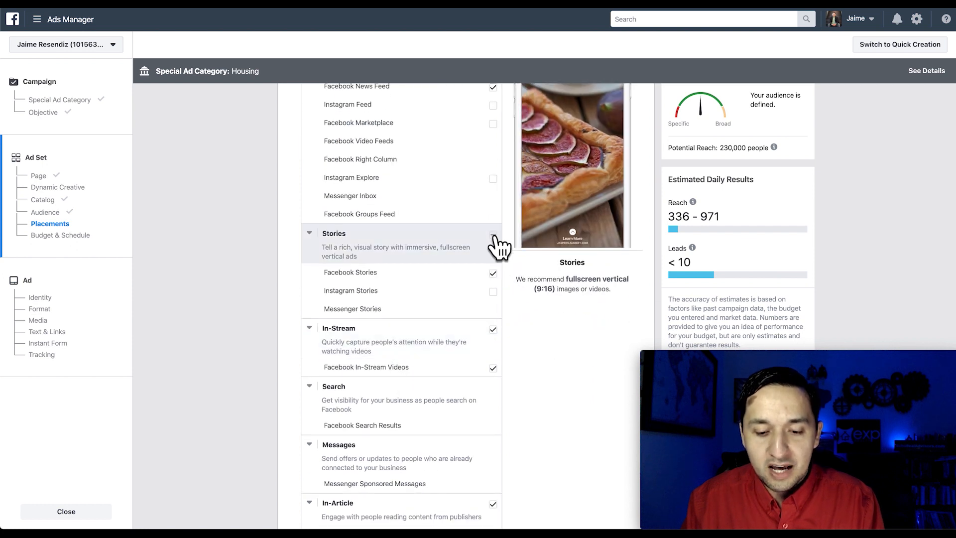
scroll(495, 383, "down", 2)
left_click(493, 167)
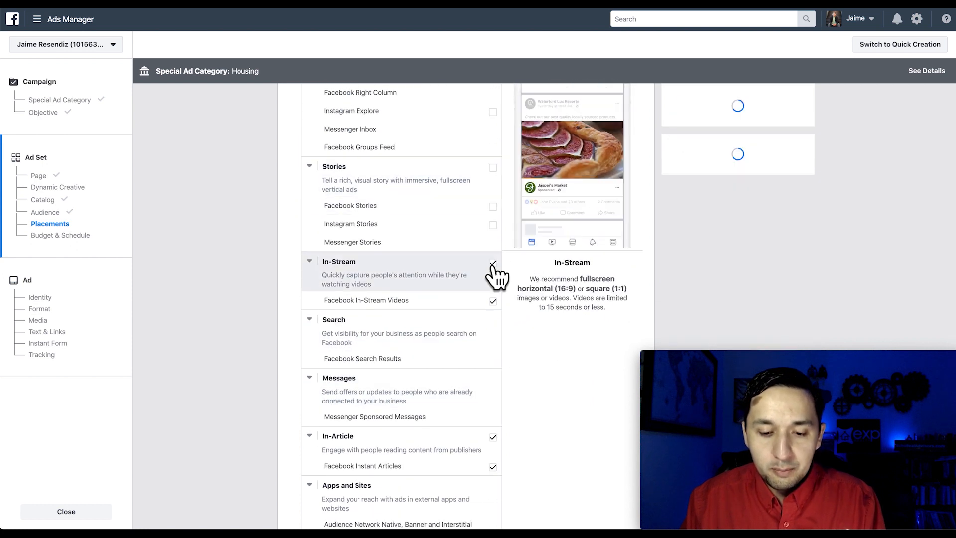
left_click(493, 262)
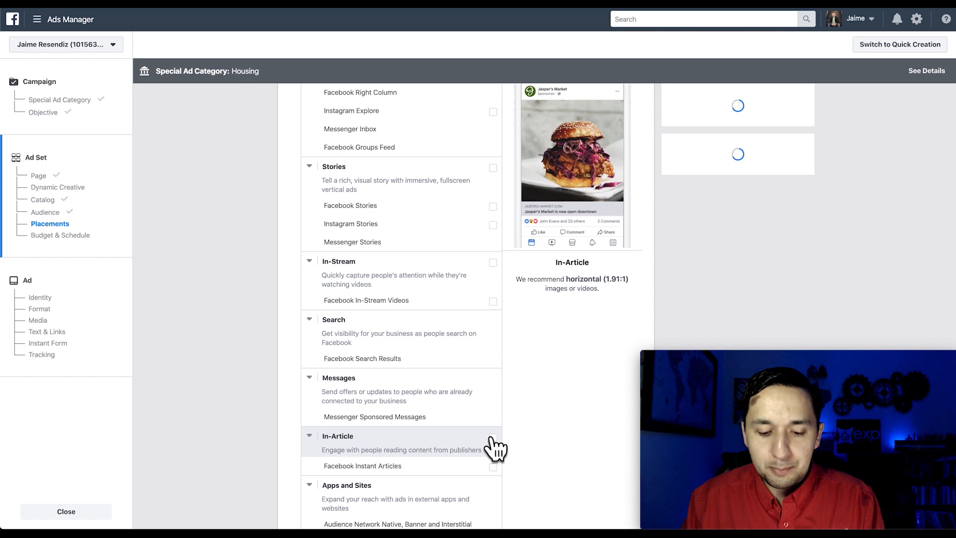
scroll(495, 437, "up", 4)
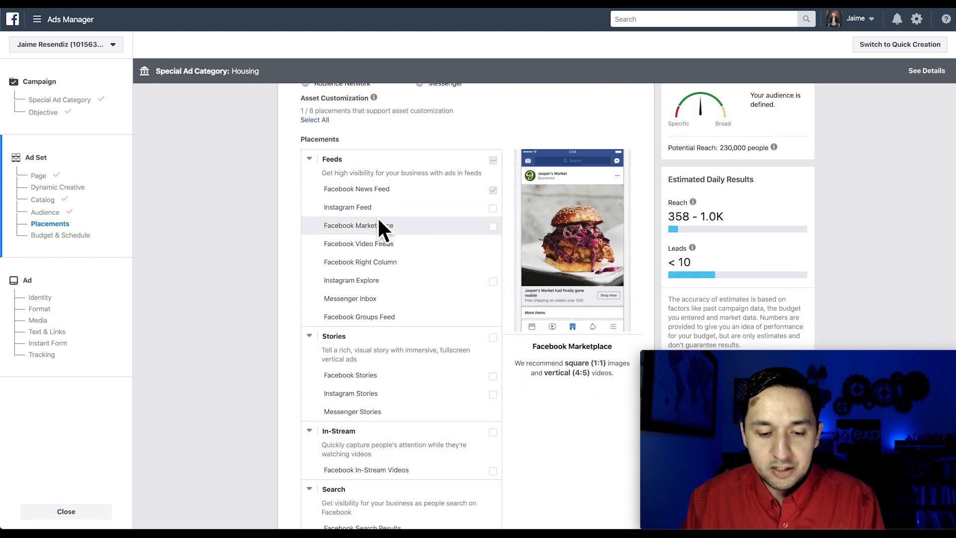
Accept the ad set's existing budget and schedule settings and continue to the ad setup.
scroll(549, 400, "down", 15)
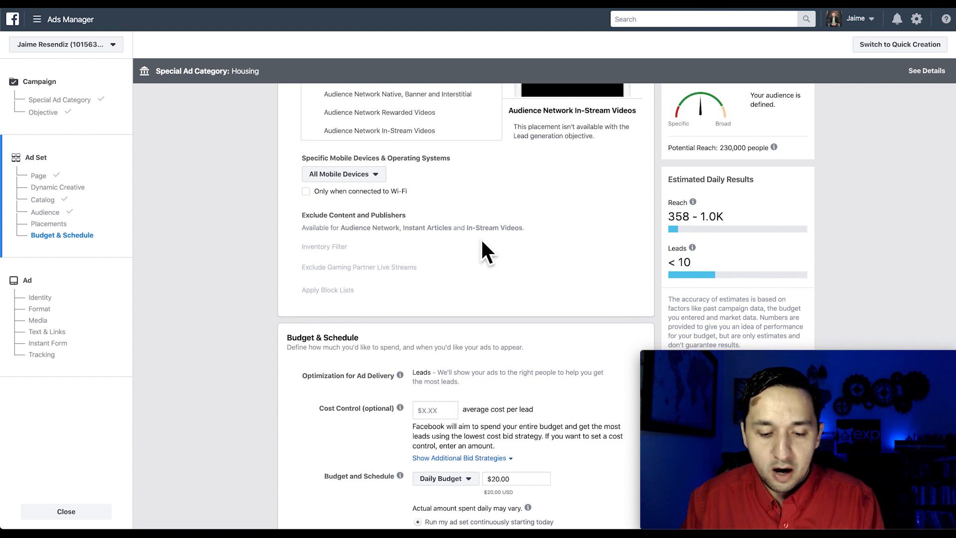
scroll(480, 238, "down", 5)
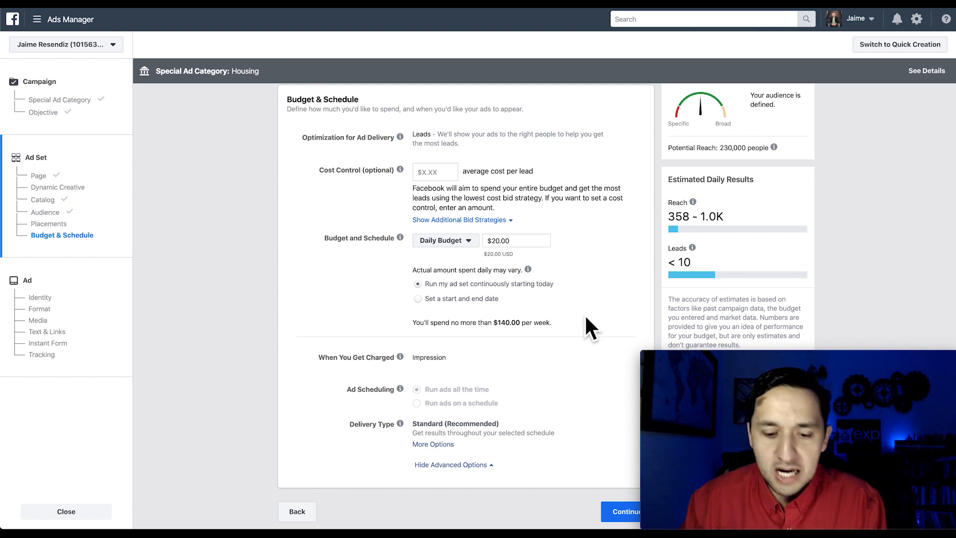
left_click(617, 513)
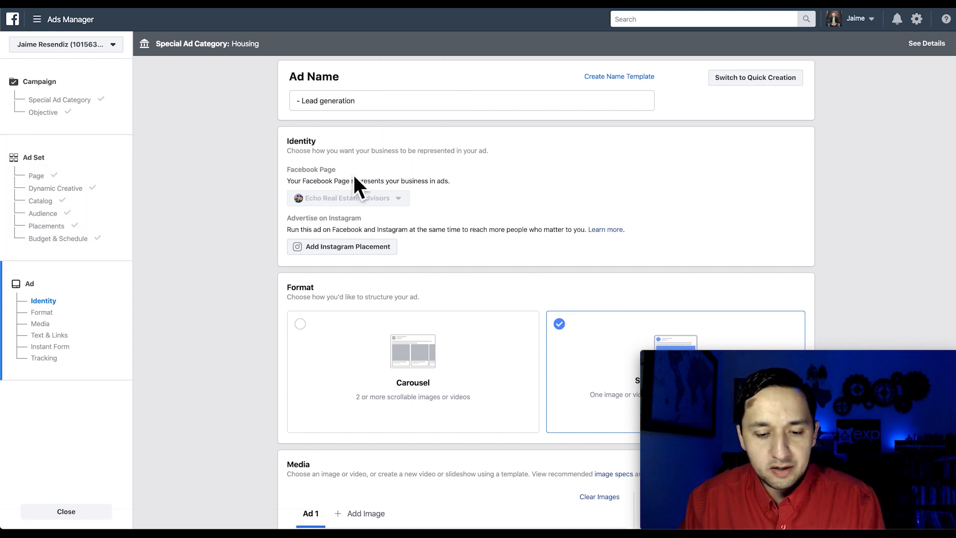
Keep the Single Image or Video format and remove the existing aerial neighborhood image from the ad's media.
scroll(482, 223, "down", 4)
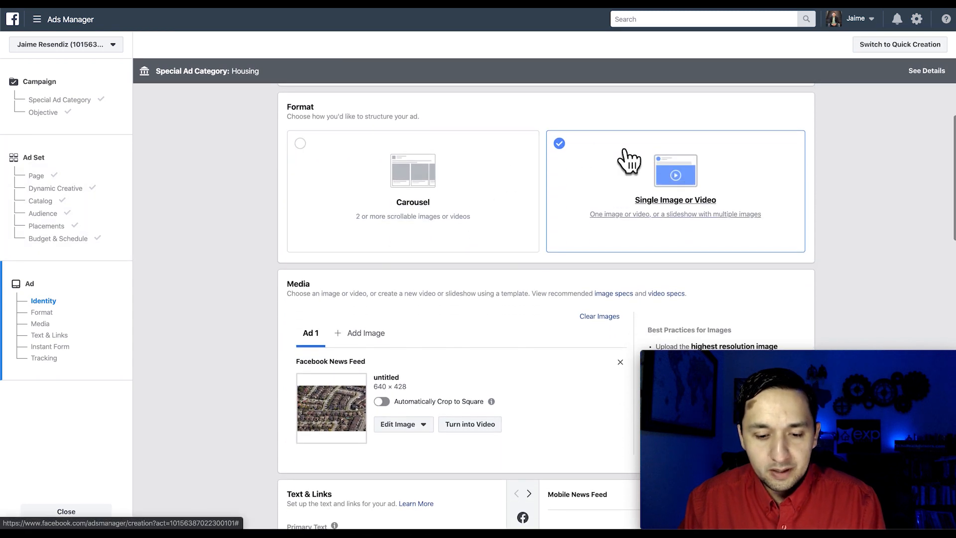
scroll(625, 152, "down", 1)
scroll(625, 151, "up", 1)
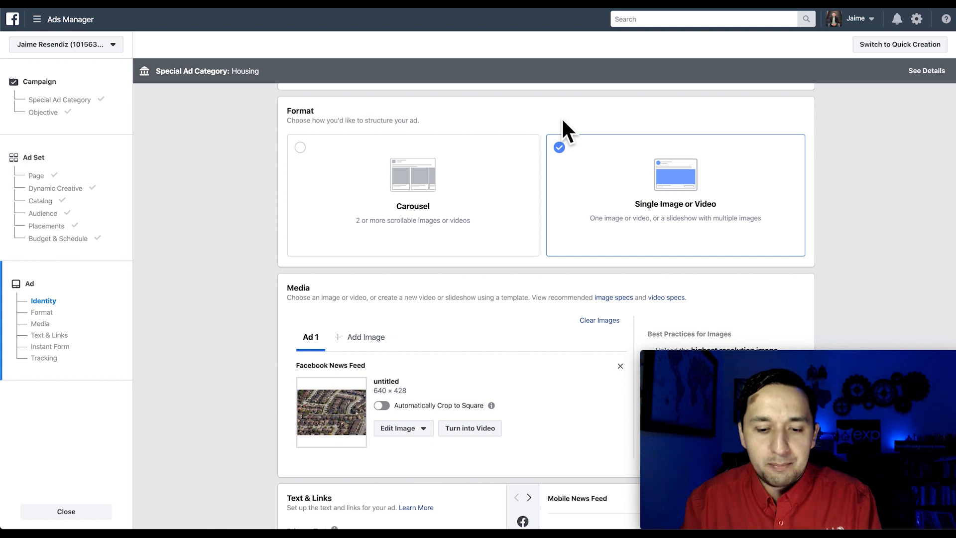
scroll(562, 120, "down", 2)
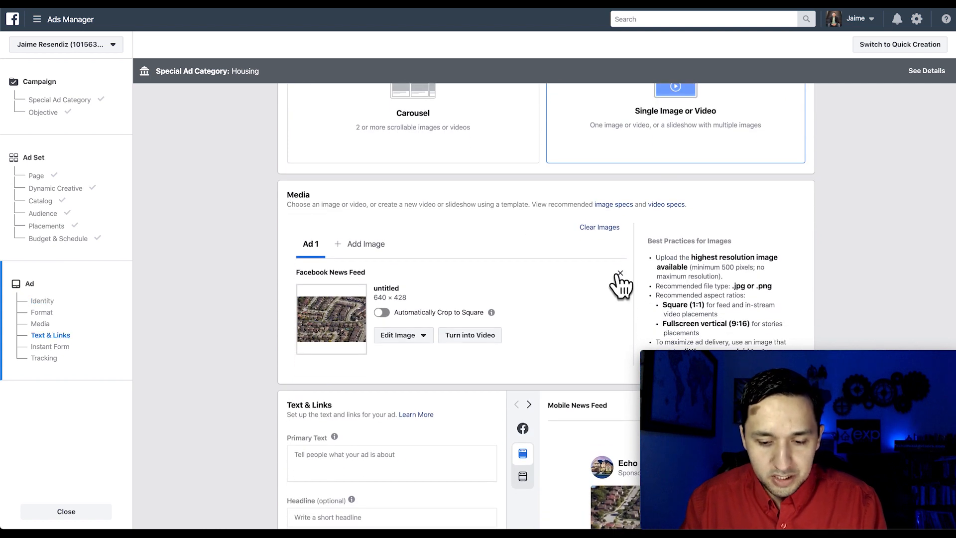
left_click(620, 273)
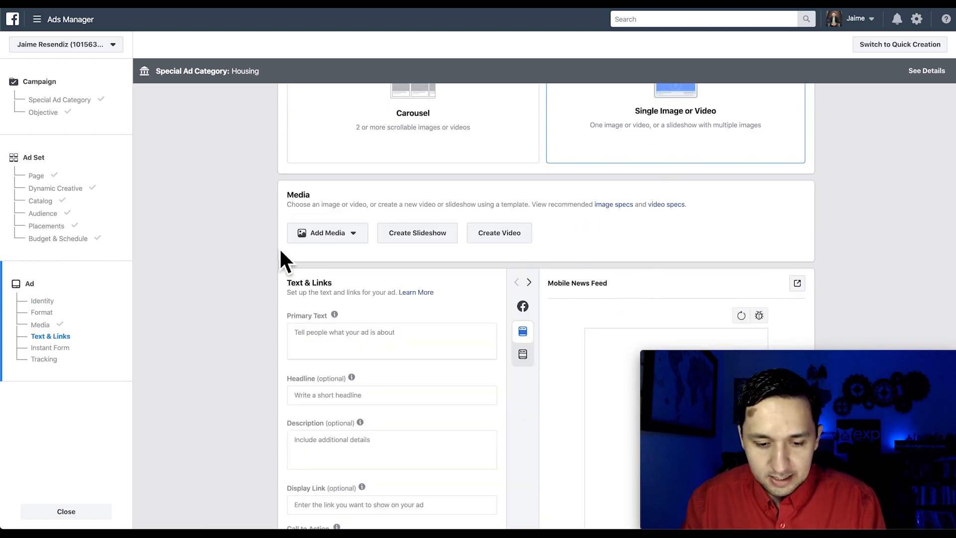
Search the stock photos for "house" and add the first result, the modern house with garage doors, as the ad image.
left_click(329, 236)
left_click(329, 254)
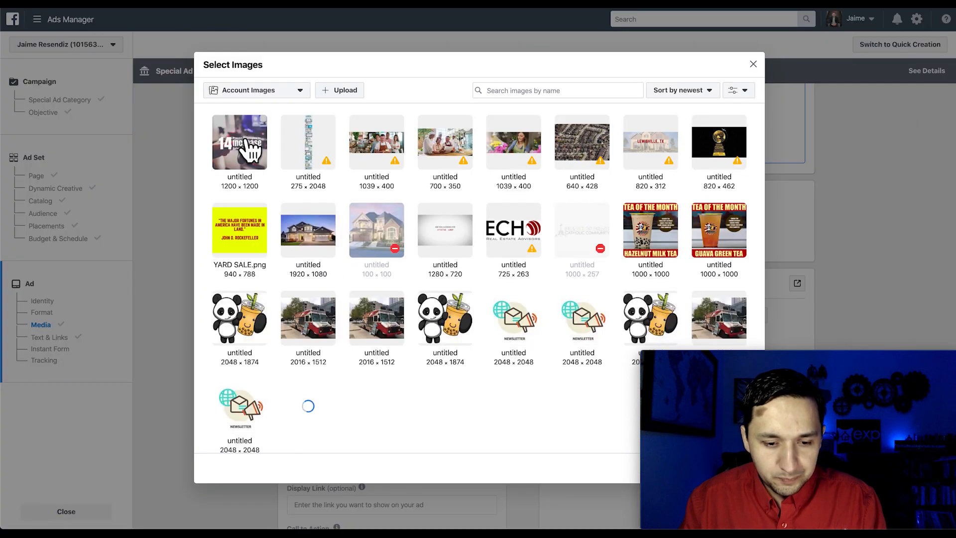
left_click(260, 92)
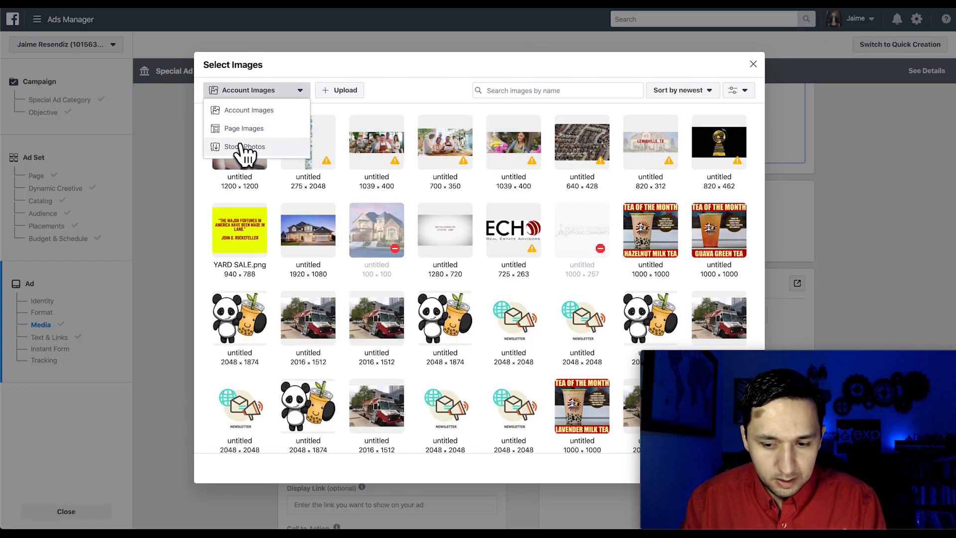
left_click(244, 147)
left_click(357, 97)
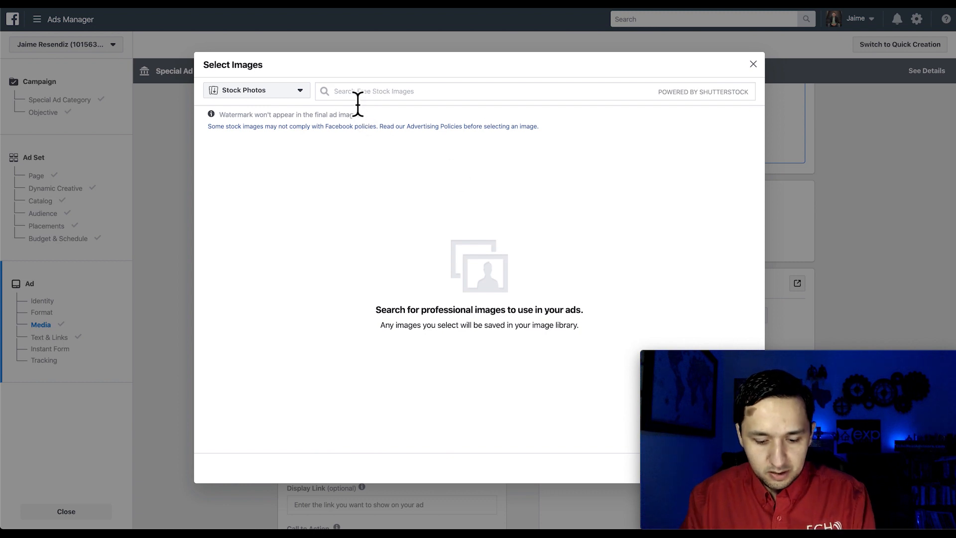
type("house")
key("Return")
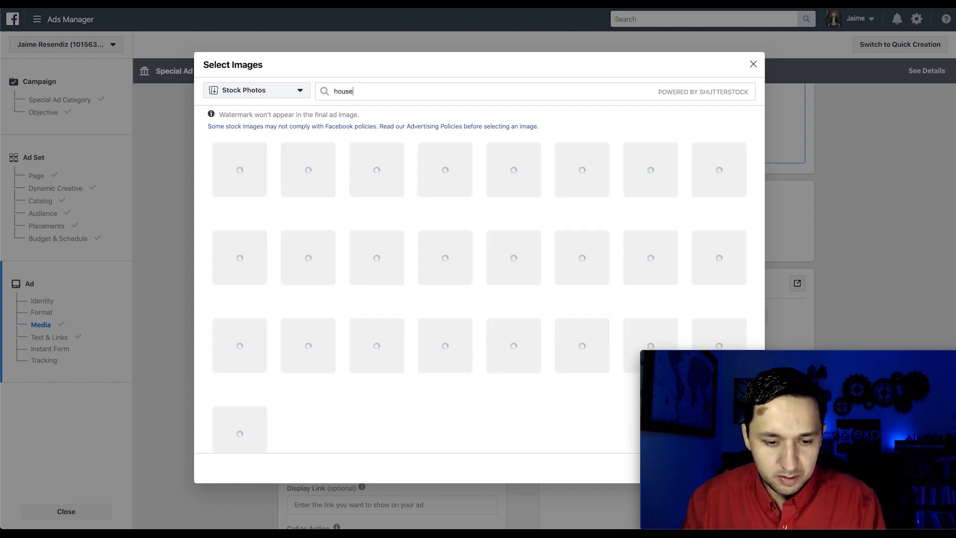
left_click(247, 185)
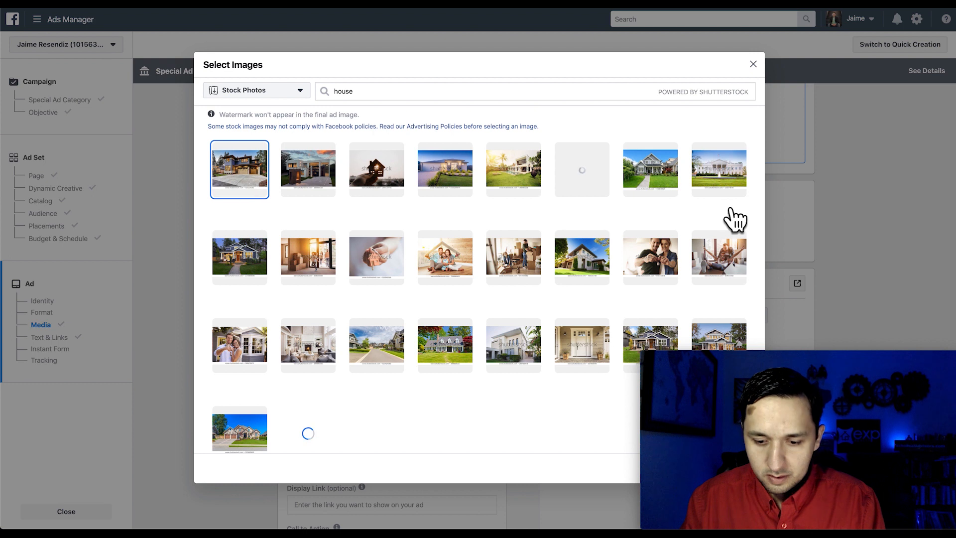
left_click_drag(861, 357, 855, 258)
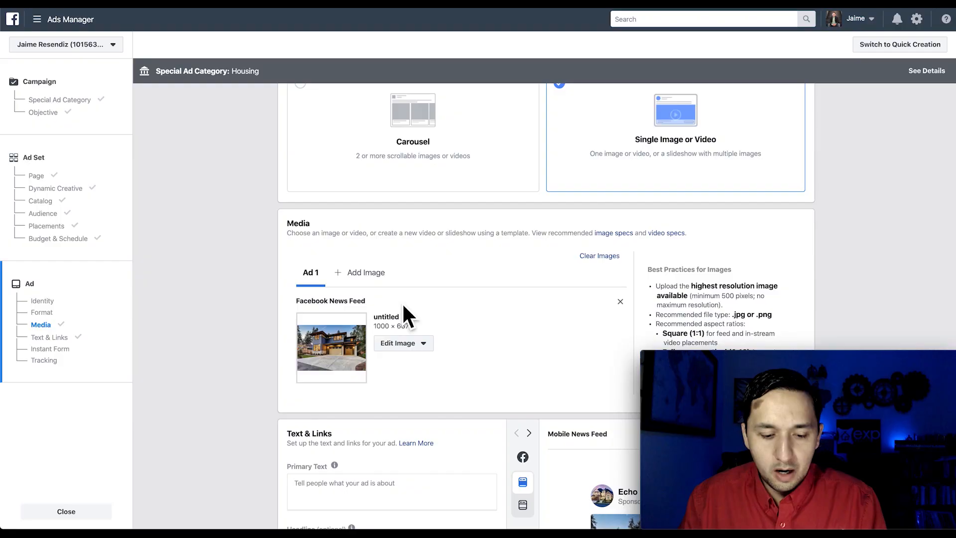
Write the primary text on separate lines: "Just Listed", "Check Out Price, Address, Video Tour & Additional Pictures" and "Click Learn More".
scroll(403, 304, "down", 5)
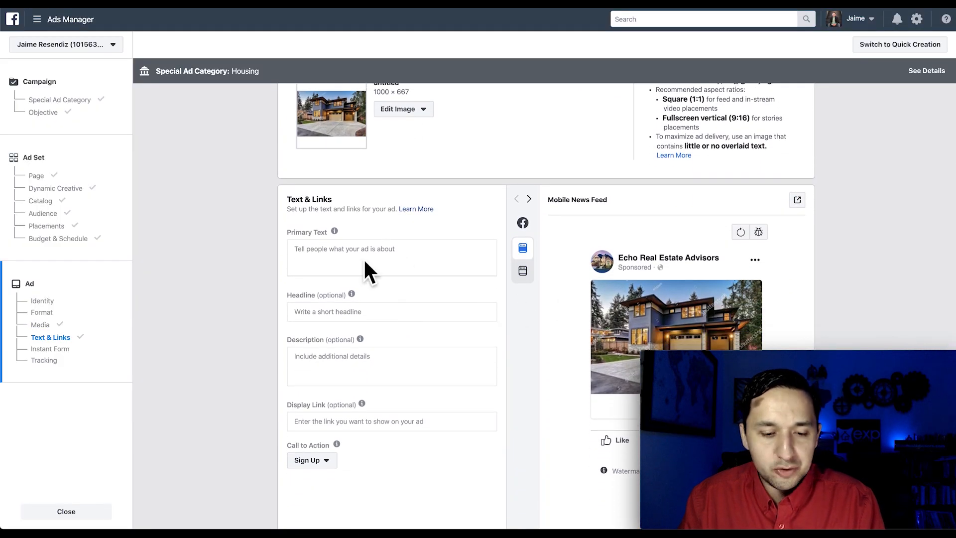
left_click(337, 254)
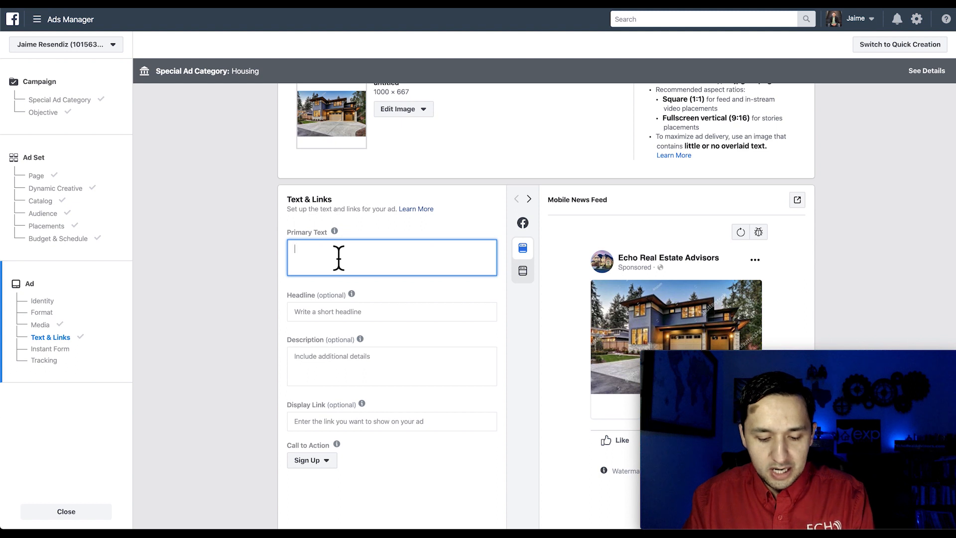
type("Just Listed")
key("Return")
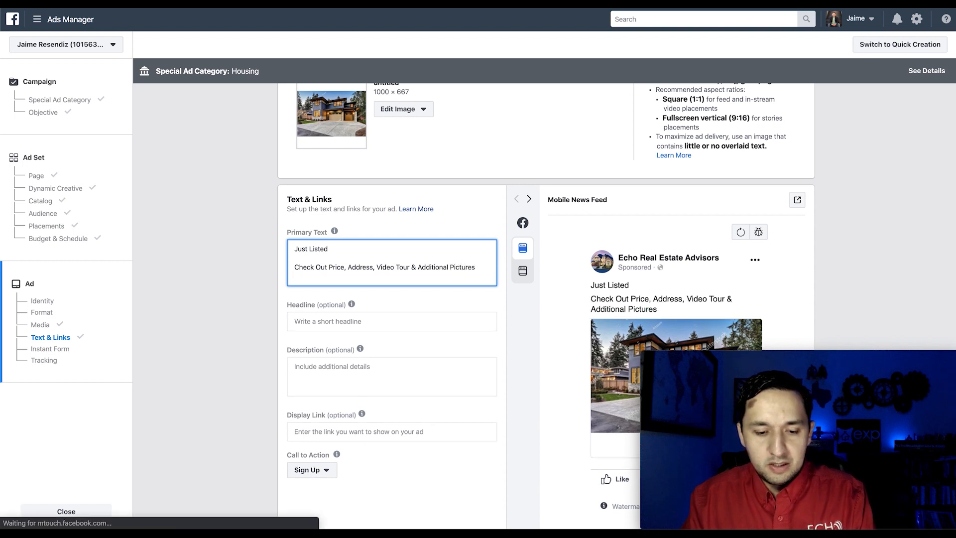
key("Return")
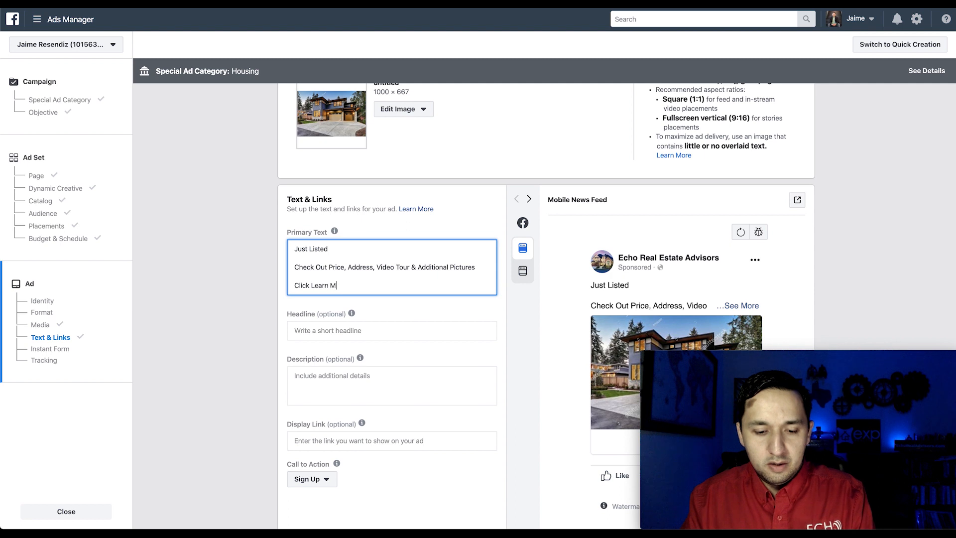
type("Click Learn More")
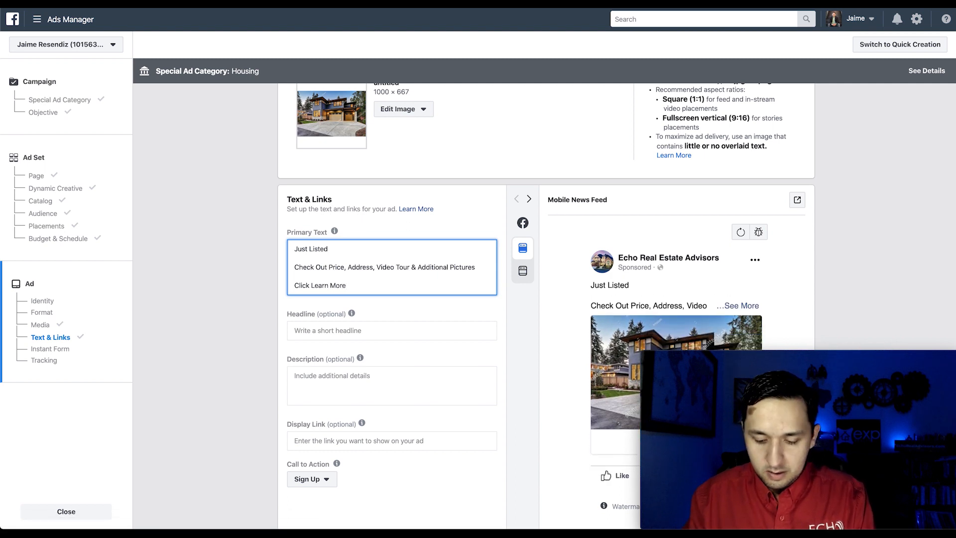
Enclose the words "Learn More" in square brackets in the last line of the primary text.
left_click(314, 285)
left_click(312, 284)
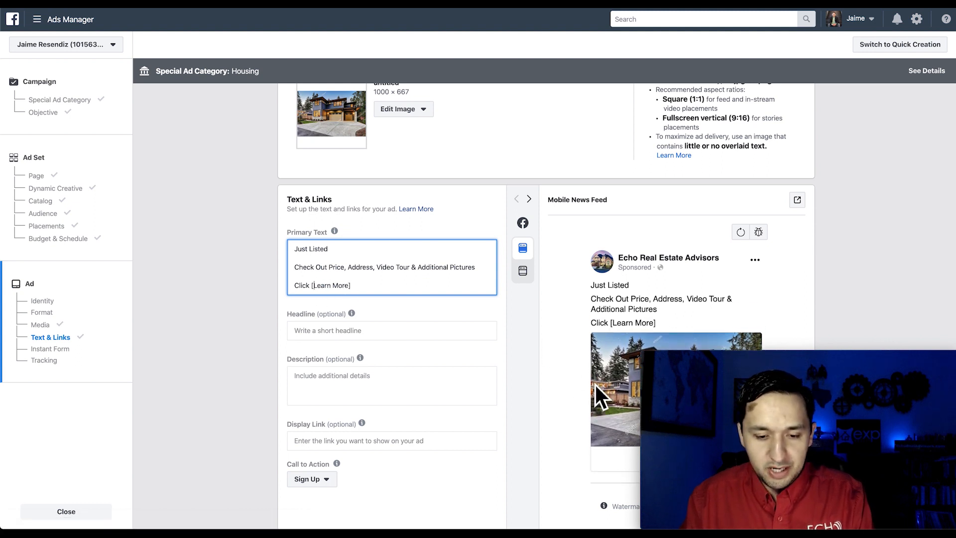
scroll(595, 383, "down", 3)
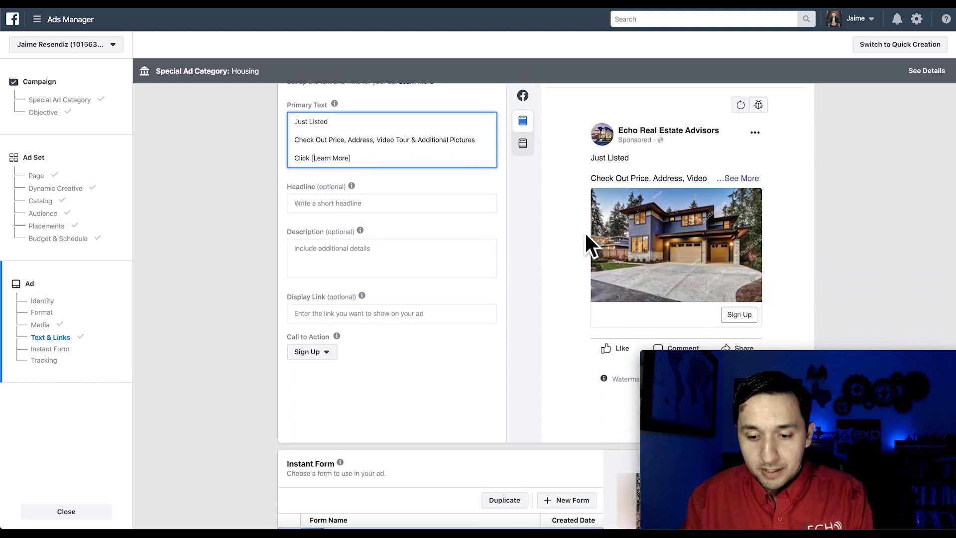
Enter the ad headline "See Price Now" and the description "Will Not Last".
left_click(374, 167)
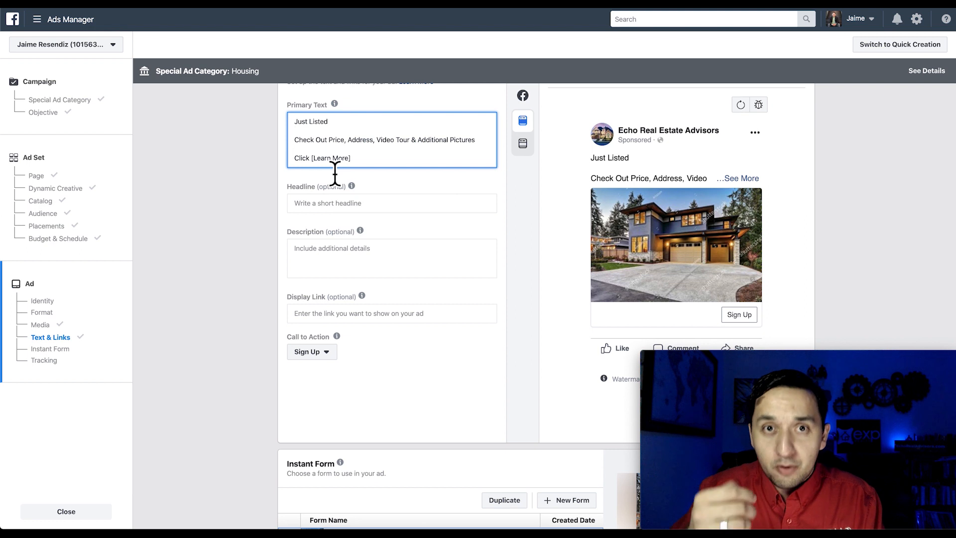
scroll(335, 175, "down", 1)
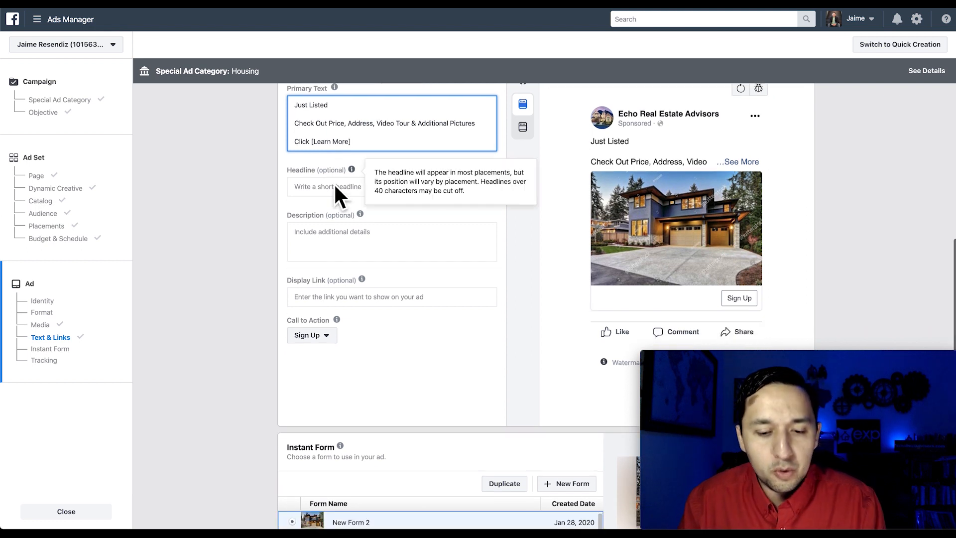
left_click(300, 189)
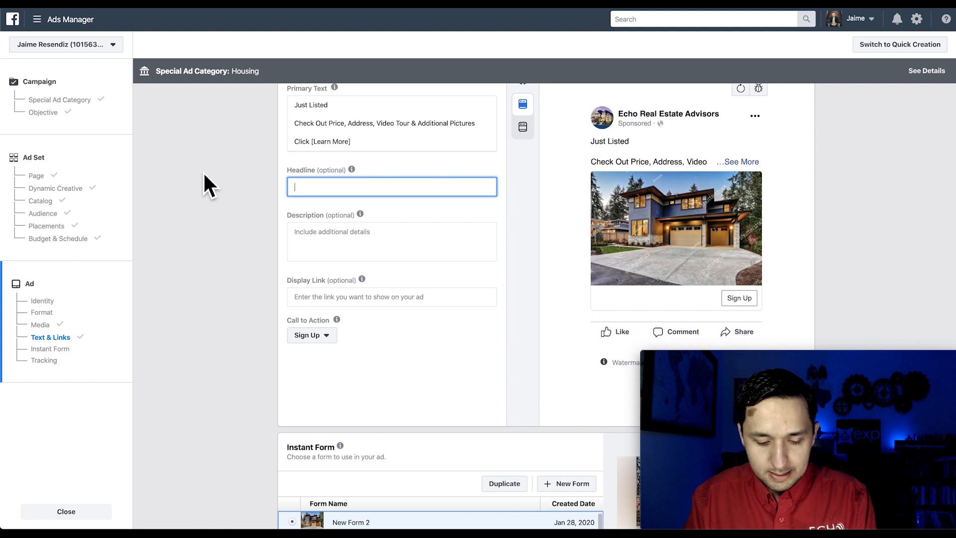
type("S")
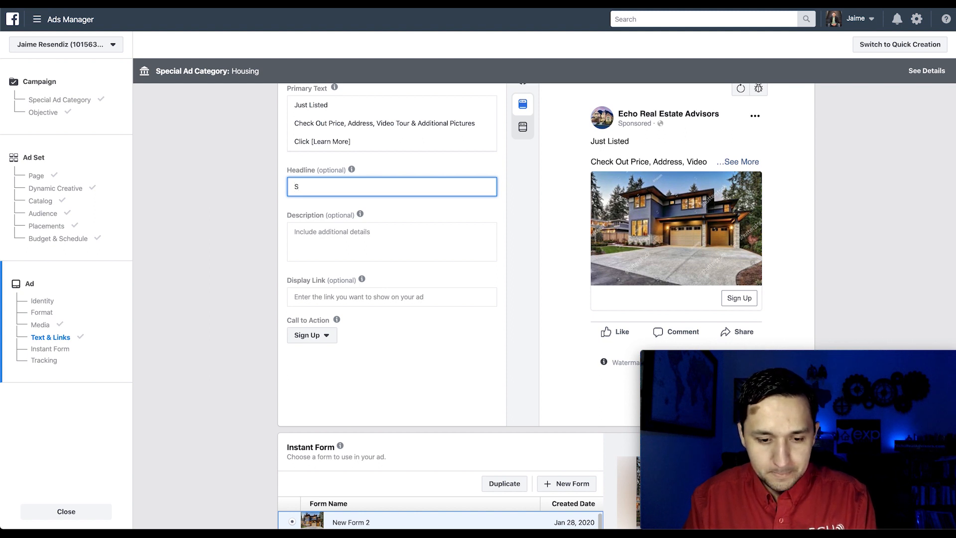
type("ee Price Now")
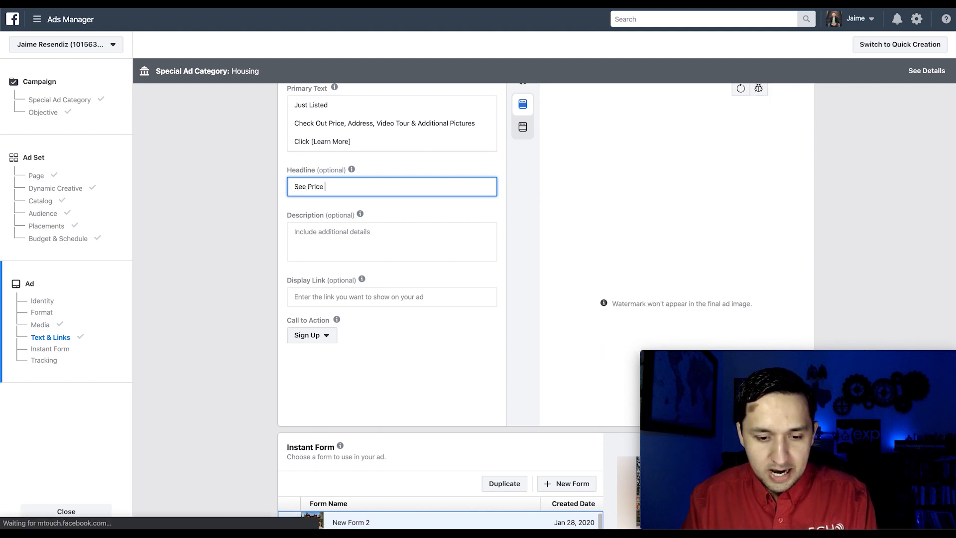
left_click(337, 235)
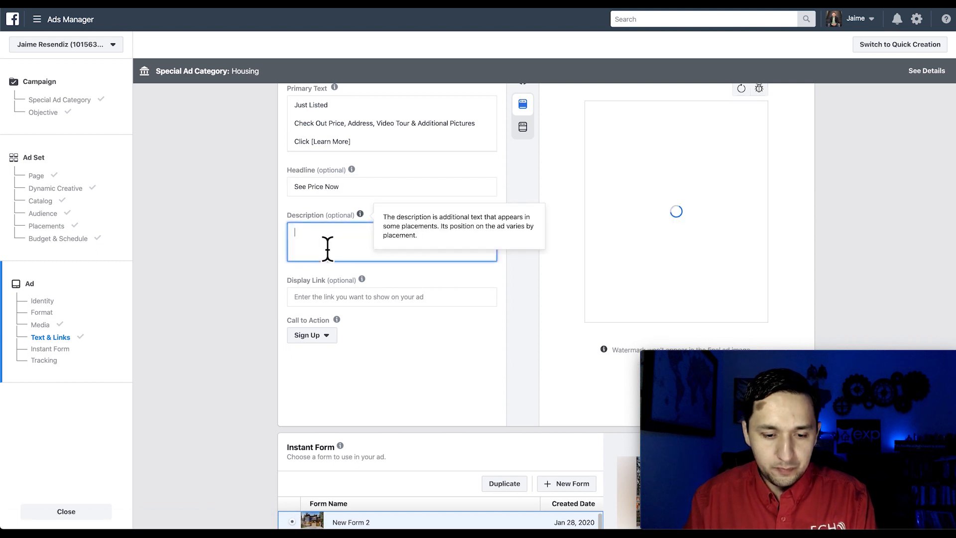
type("Will NO")
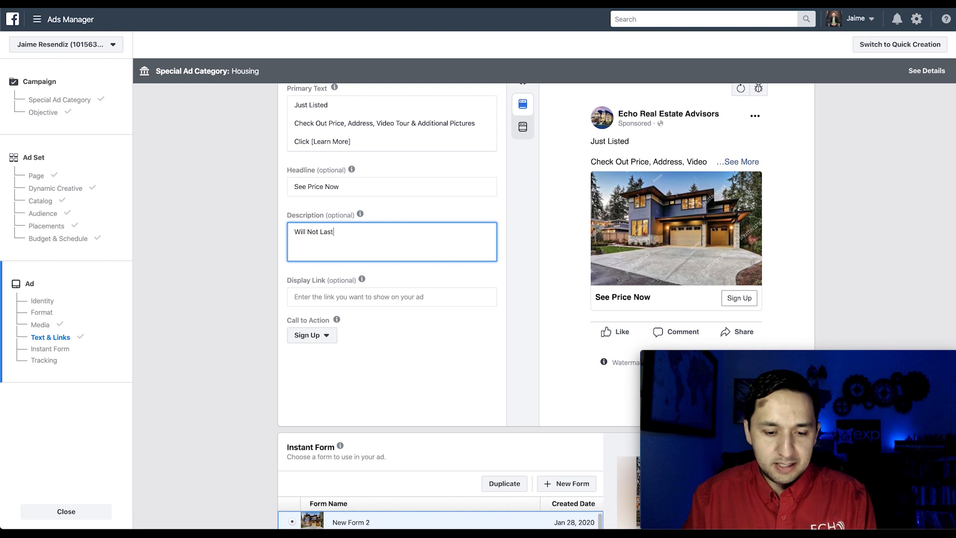
left_click(237, 307)
Set the ad's call to action to Learn More.
scroll(237, 306, "down", 1)
left_click(307, 305)
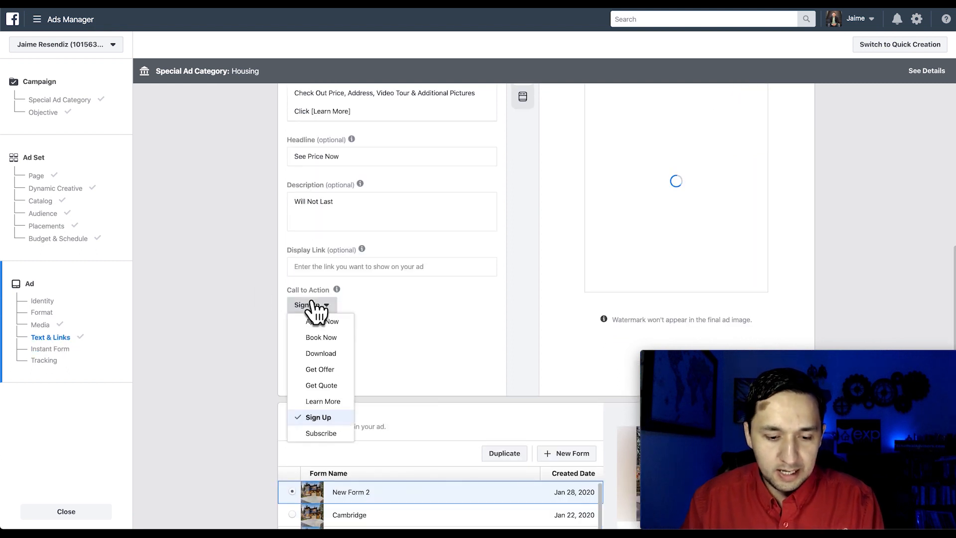
left_click(339, 403)
Create a new instant form for the ad and title it "Name This Form".
scroll(398, 369, "down", 6)
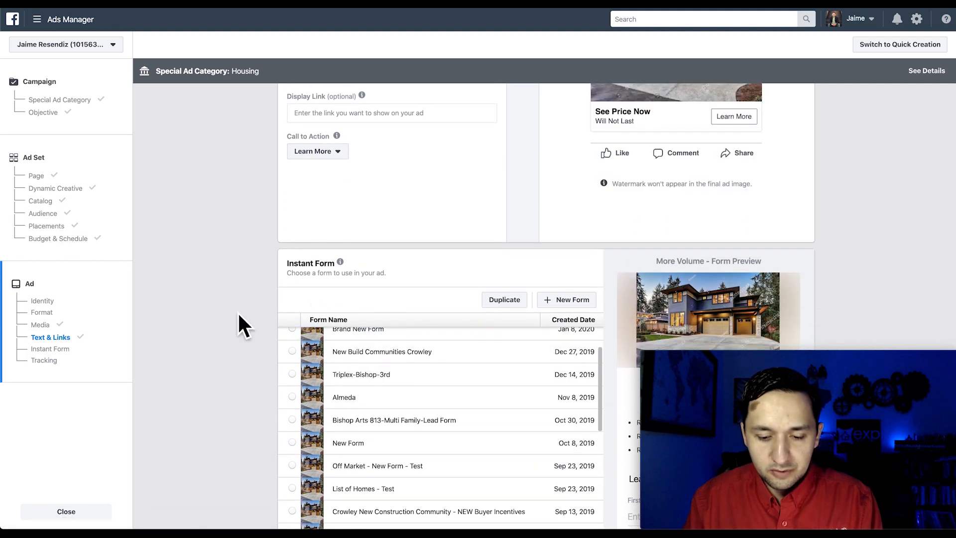
left_click(572, 303)
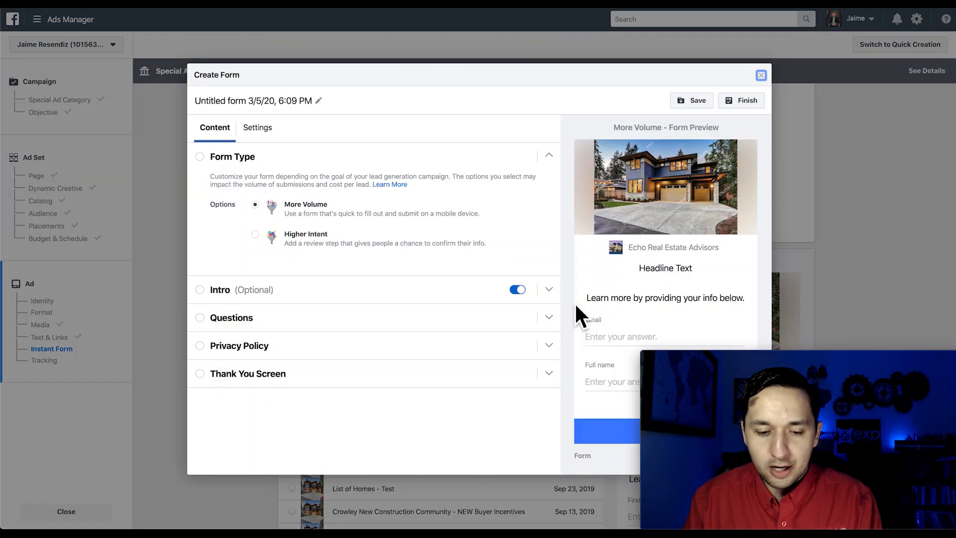
left_click(264, 97)
type("Name ")
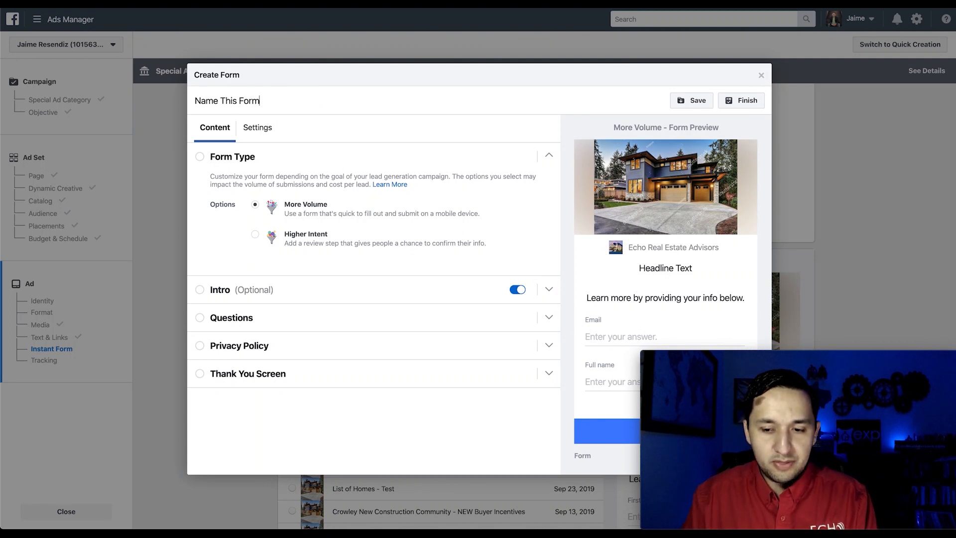
type("This Form")
Set the form's sharing to Open in its configuration and return to the form content.
left_click(269, 129)
left_click(253, 220)
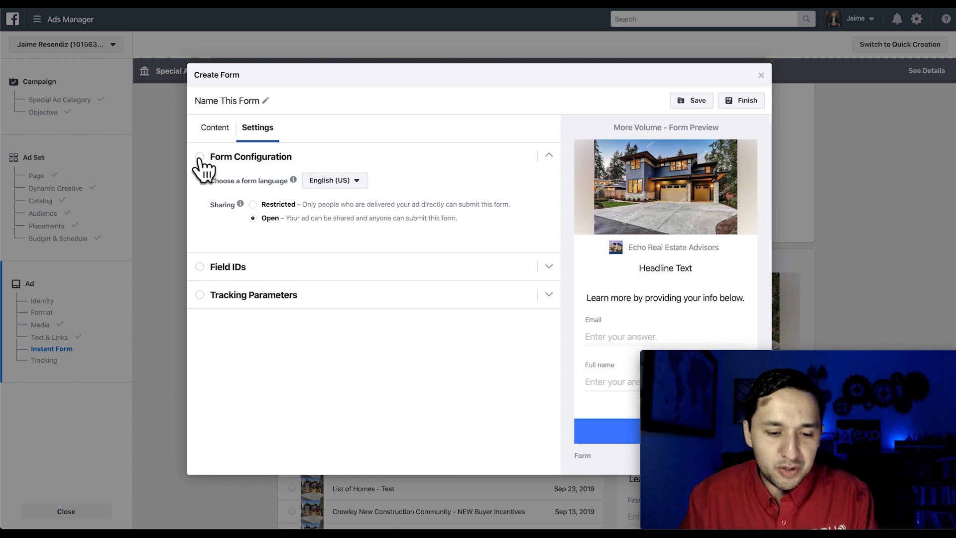
left_click(215, 130)
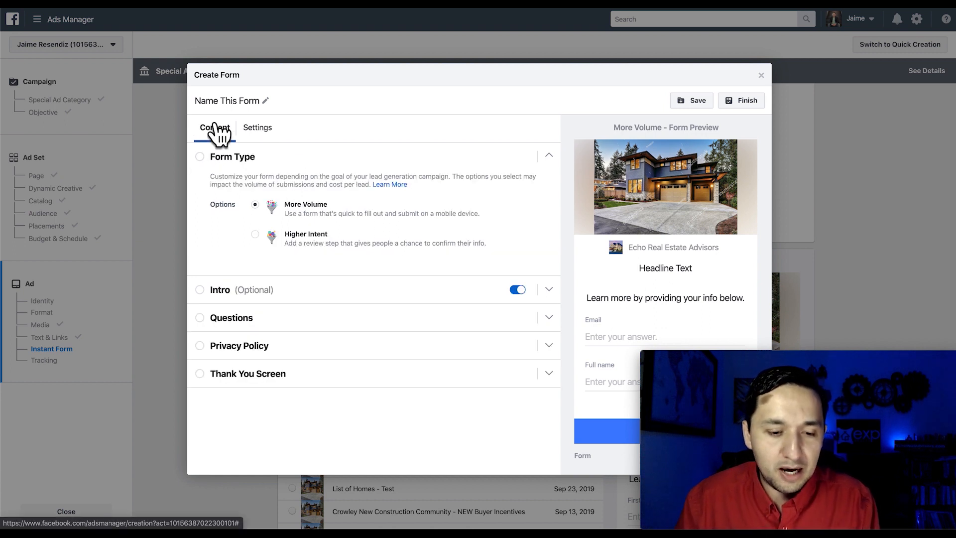
left_click(263, 131)
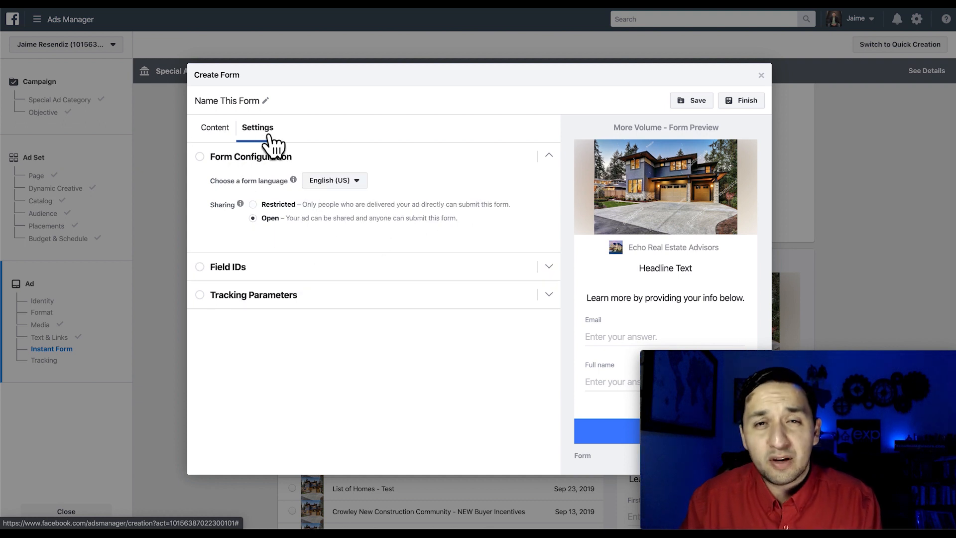
left_click(212, 130)
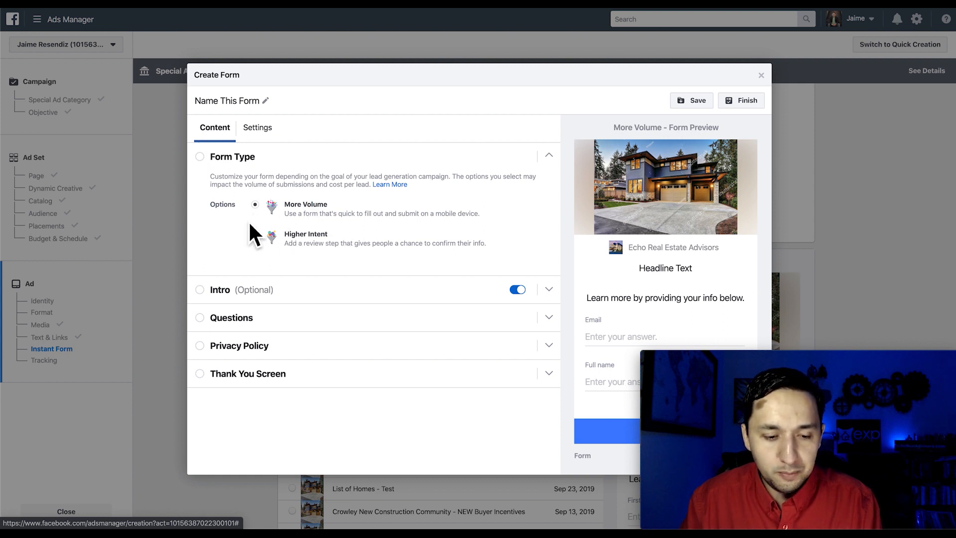
Write the headline "Lowest Priced Home In The County" in the form's intro section.
left_click(286, 290)
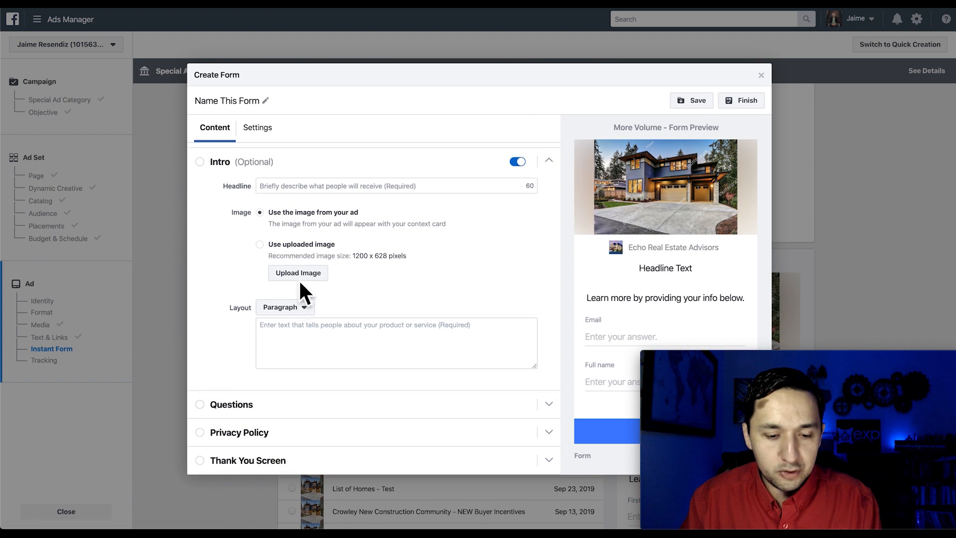
left_click(325, 188)
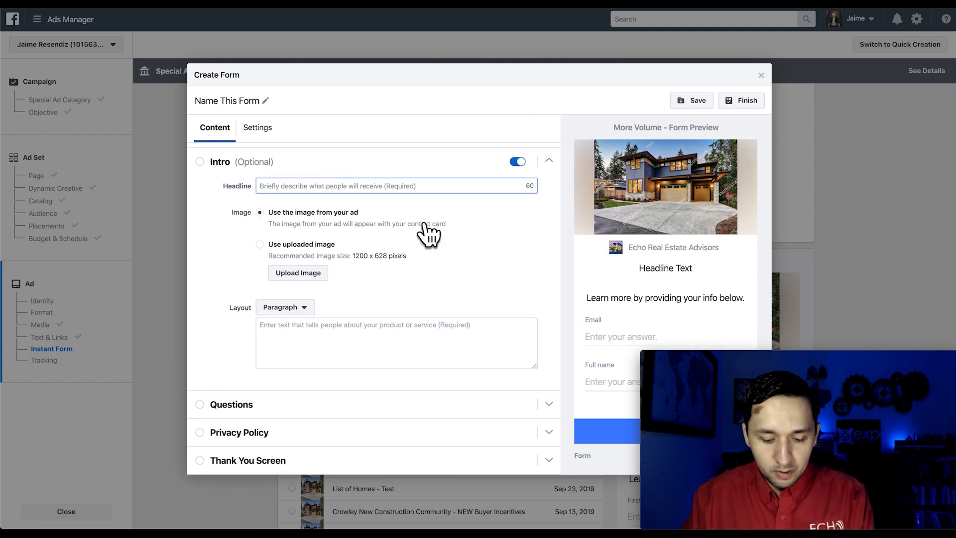
type("Bee")
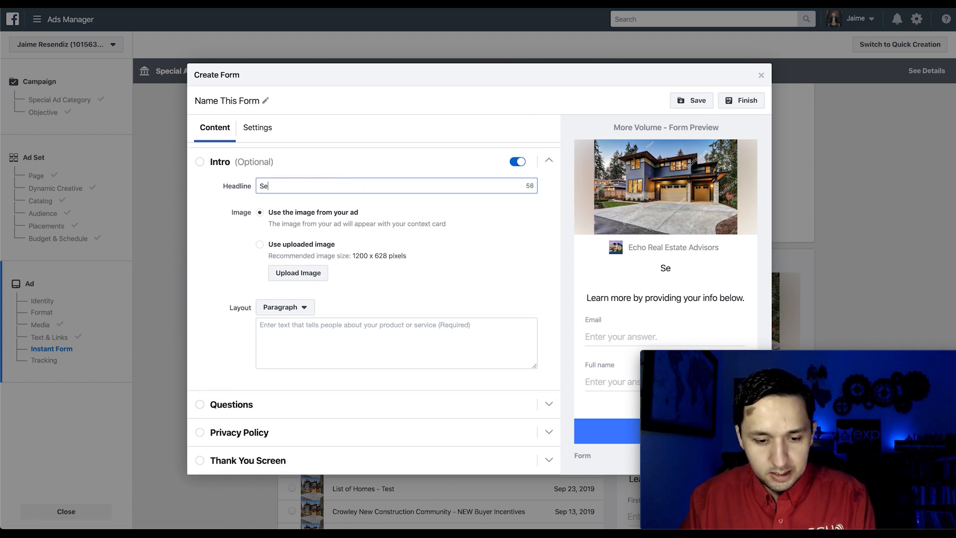
key("BackSpace")
key("BackSpace")
key("BackSpace")
type("Be")
key("BackSpace")
key("BackSpace")
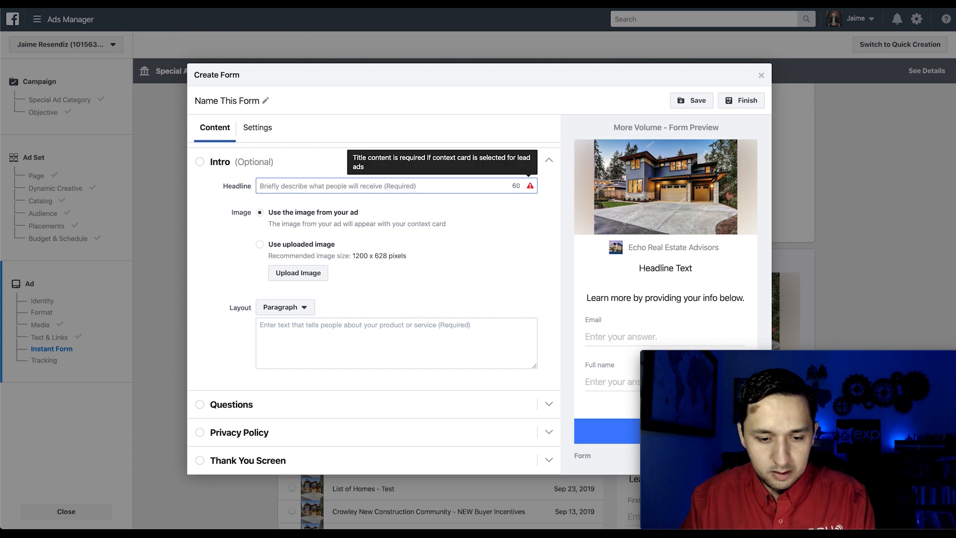
type("LOwer")
key("BackSpace")
key("BackSpace")
key("BackSpace")
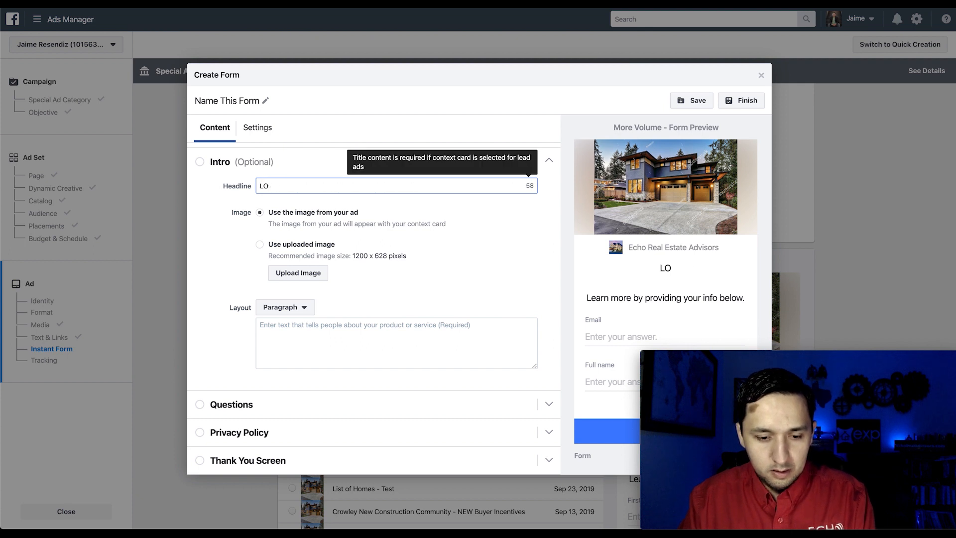
type("west Priced")
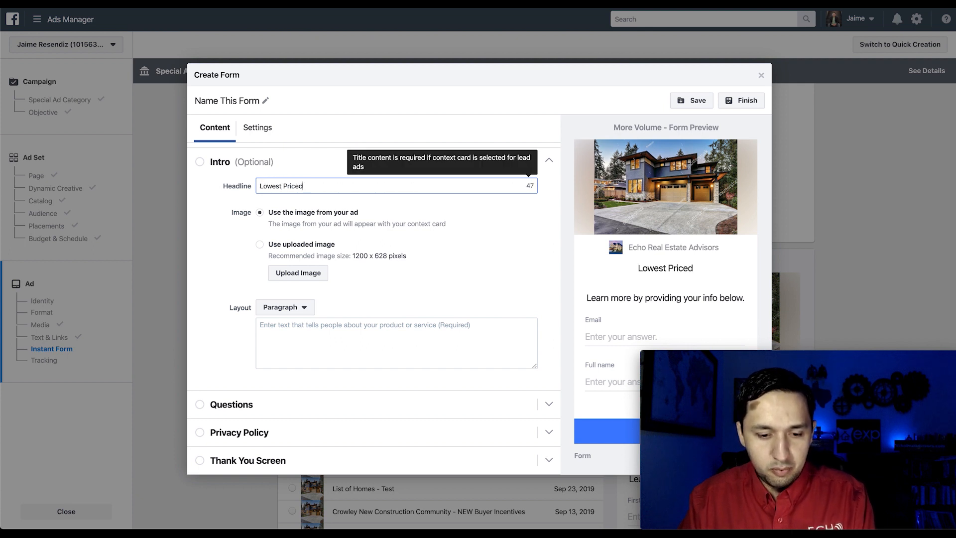
type(" Home In T")
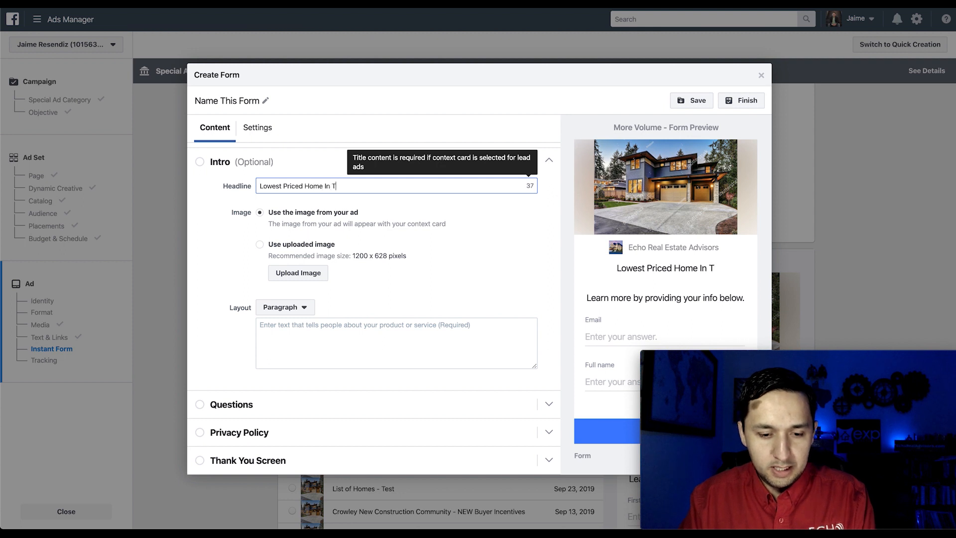
type("he County")
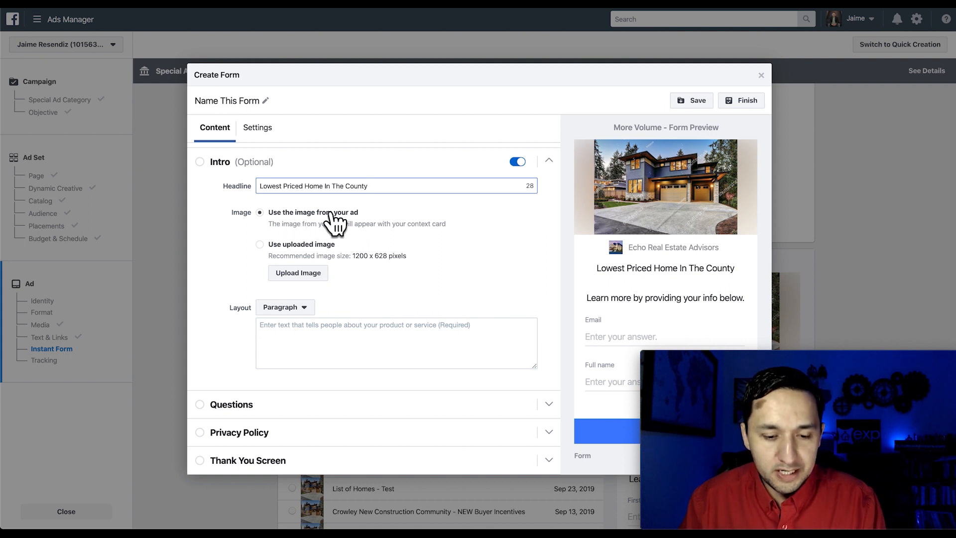
Write the intro paragraph "See Why This Home Will Not Last." beneath the intro headline's image options.
left_click(314, 340)
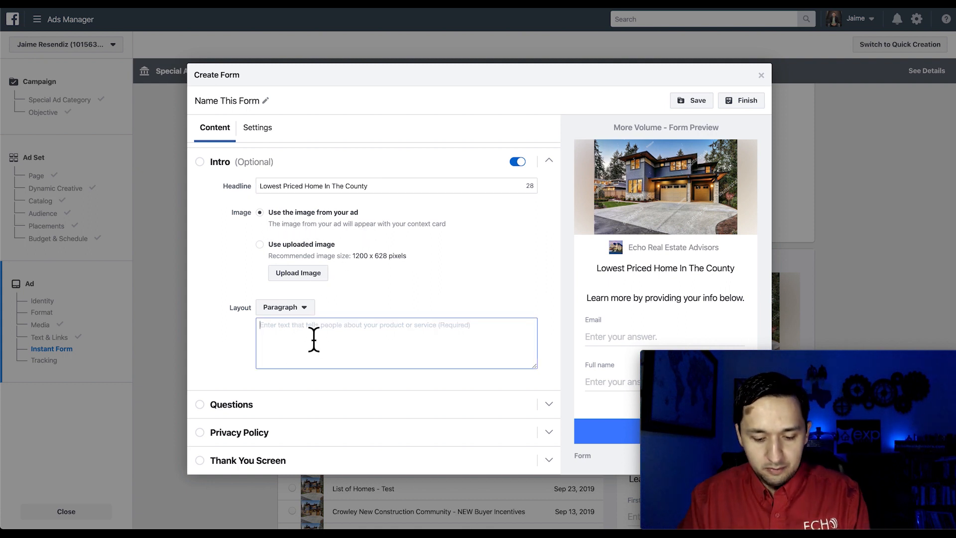
type("See")
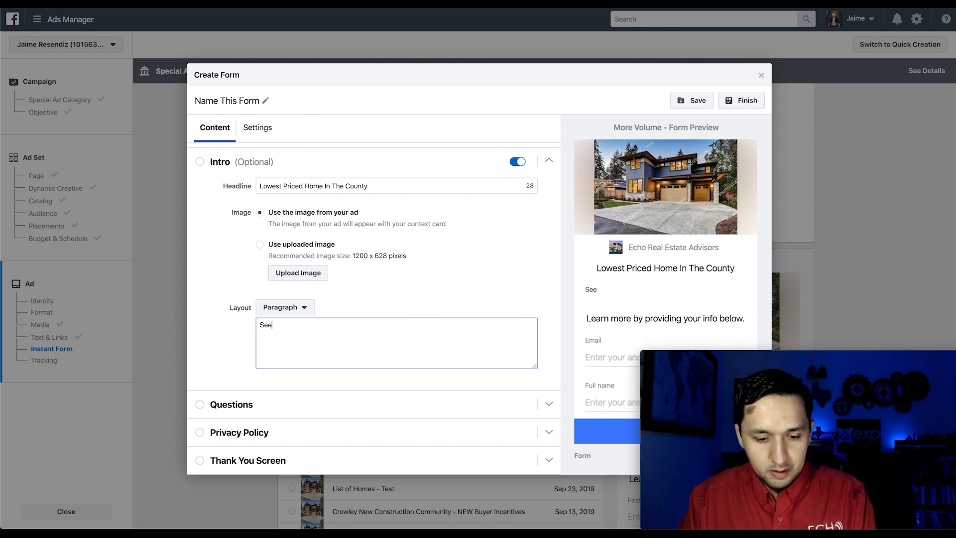
type(" a")
key("BackSpace")
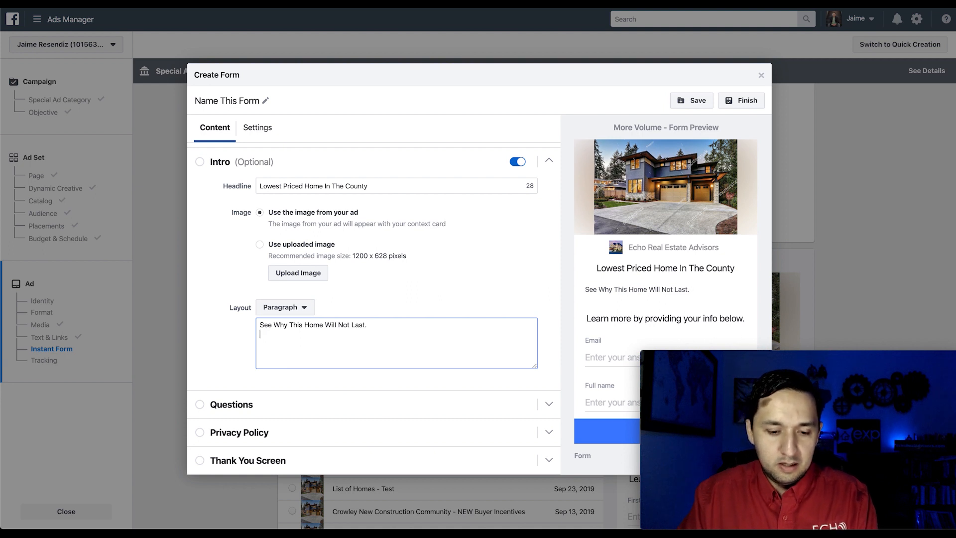
key("Return")
key("BackSpace")
key("BackSpace")
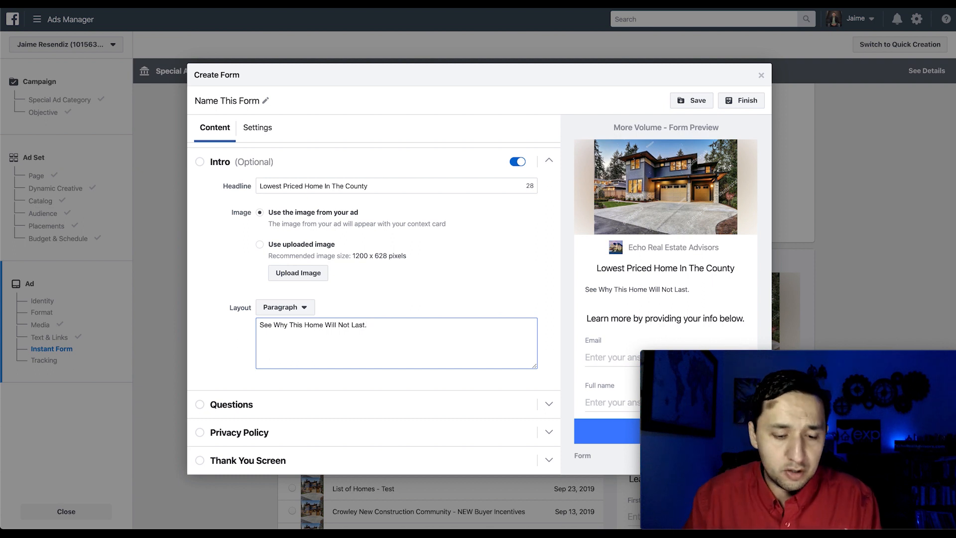
Add the Phone number contact field as a new question on the form.
left_click(274, 405)
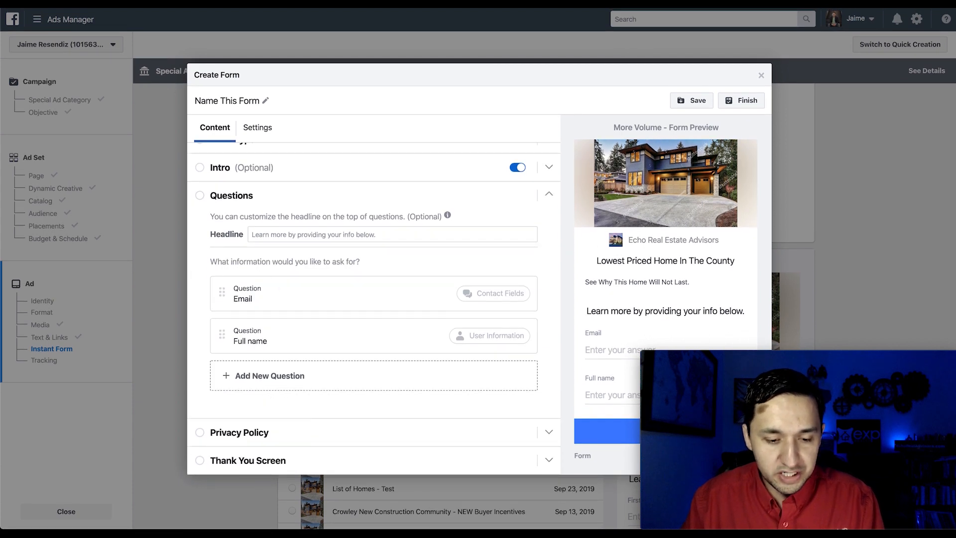
left_click(271, 384)
mouse_move(275, 372)
mouse_move(299, 339)
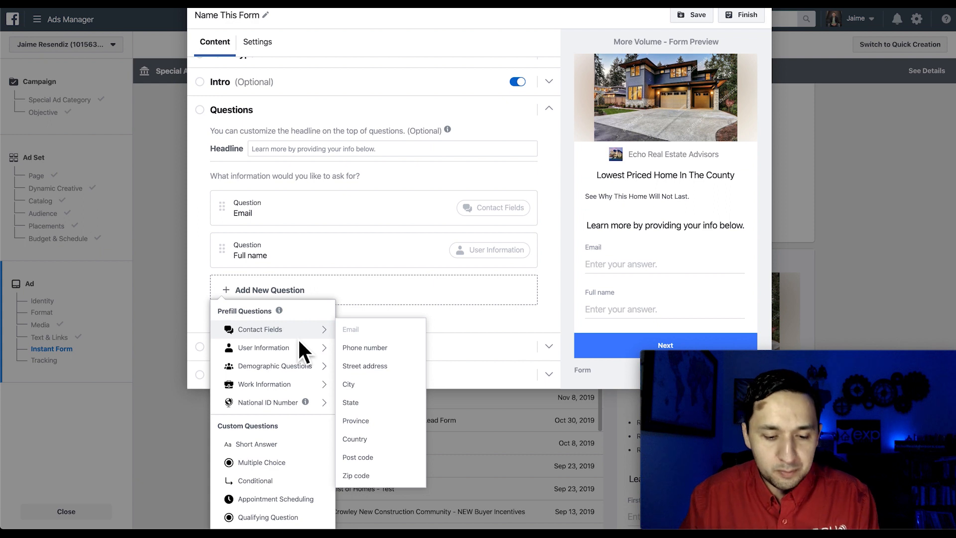
left_click(360, 348)
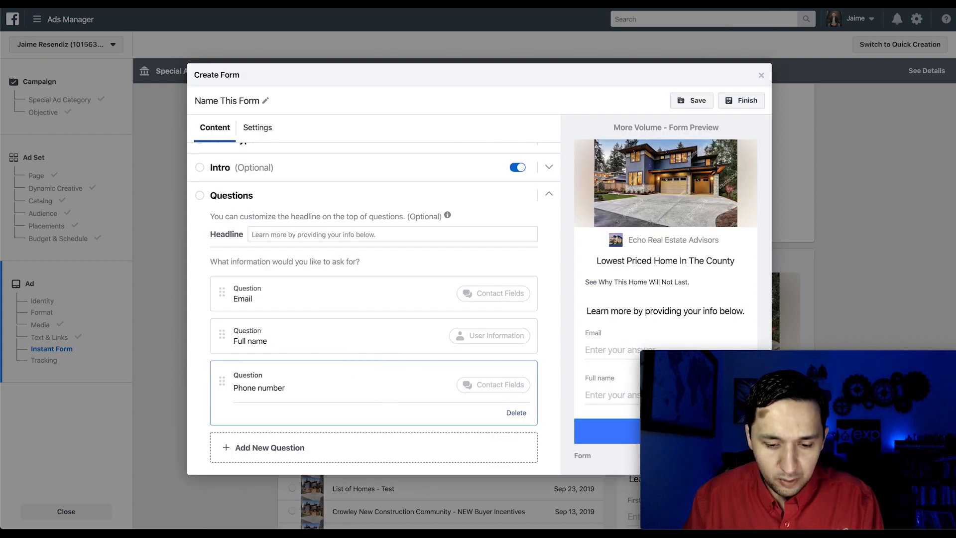
Replace the Full name question with a First name question and place it above Email.
left_click(228, 337)
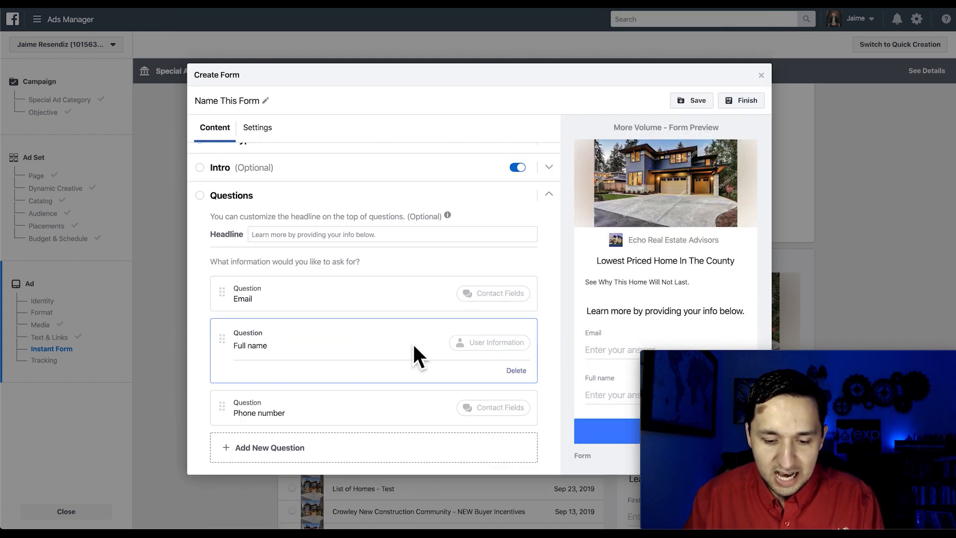
left_click(515, 371)
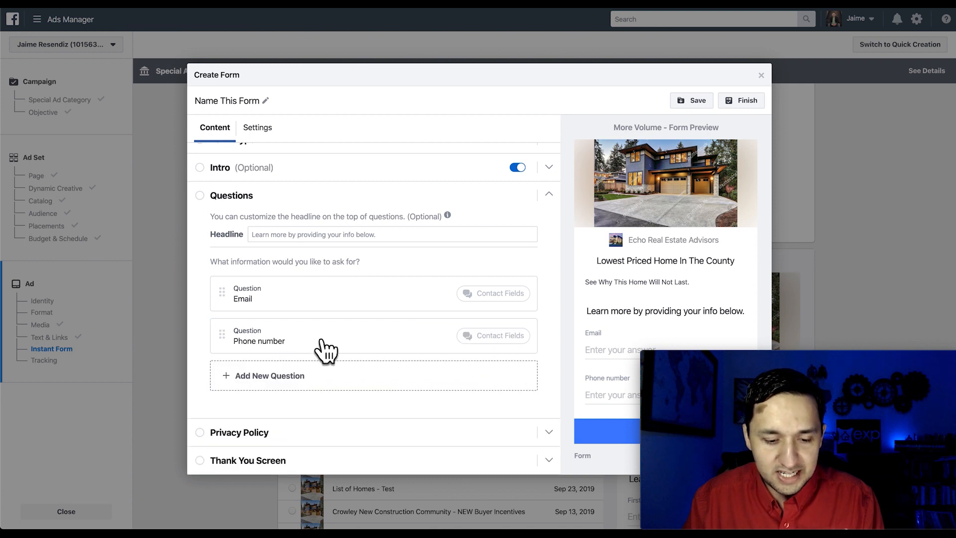
left_click(259, 377)
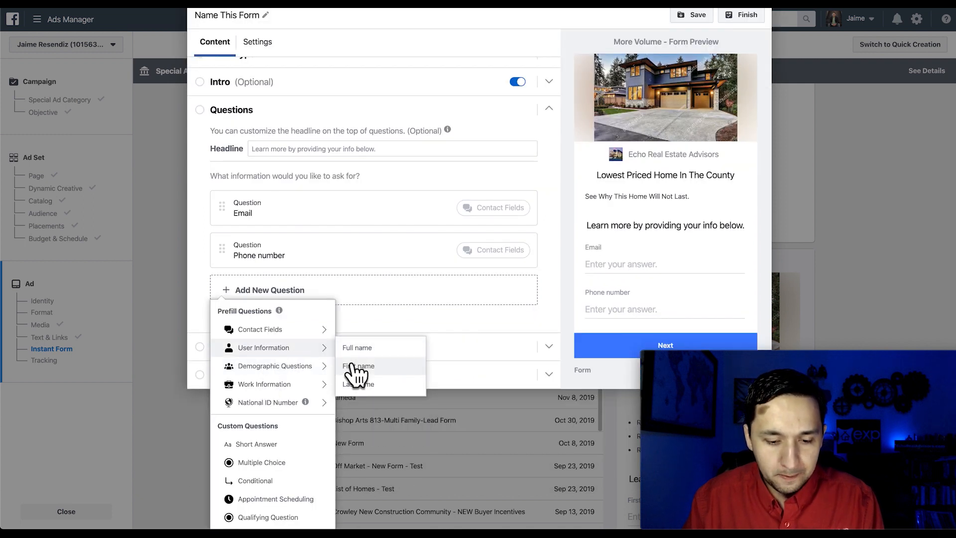
left_click(354, 367)
left_click_drag(232, 387, 229, 275)
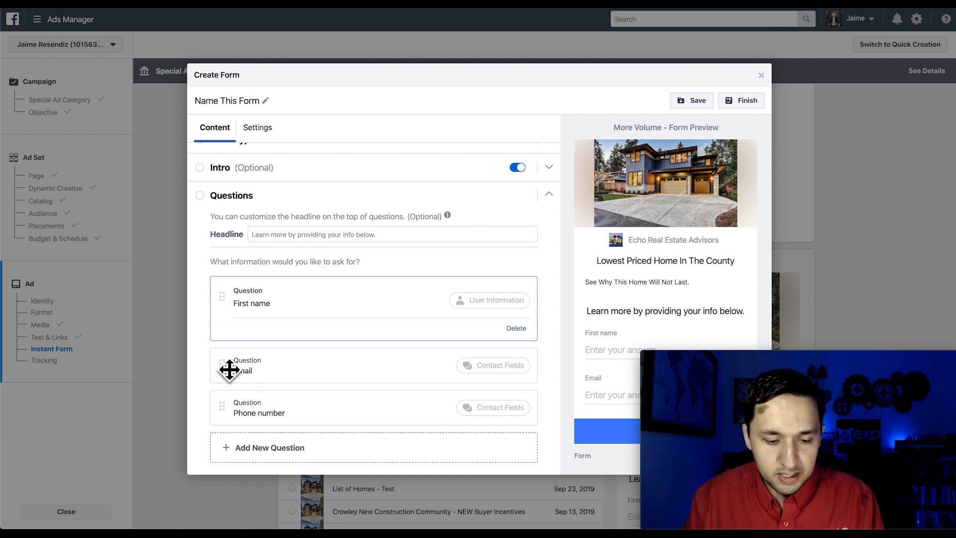
scroll(300, 411, "down", 1)
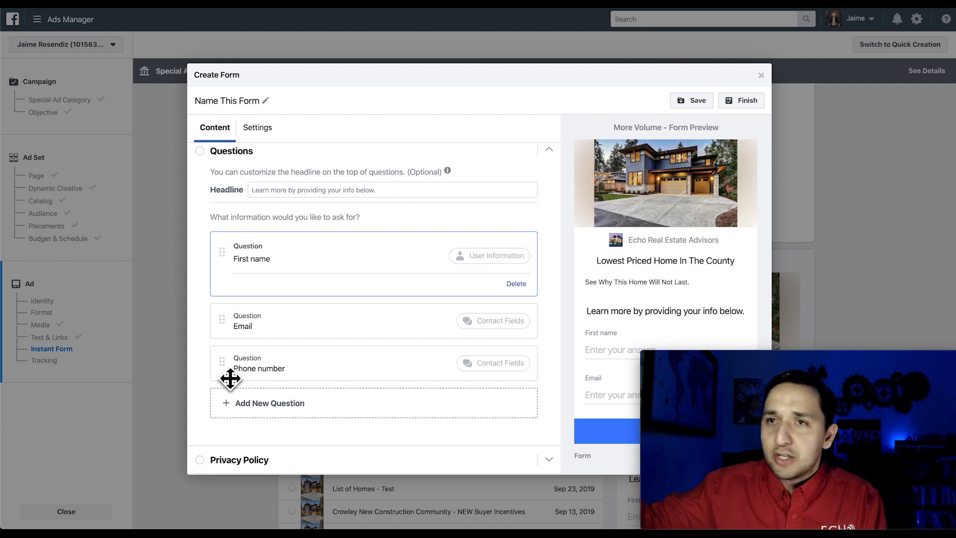
scroll(230, 378, "down", 1)
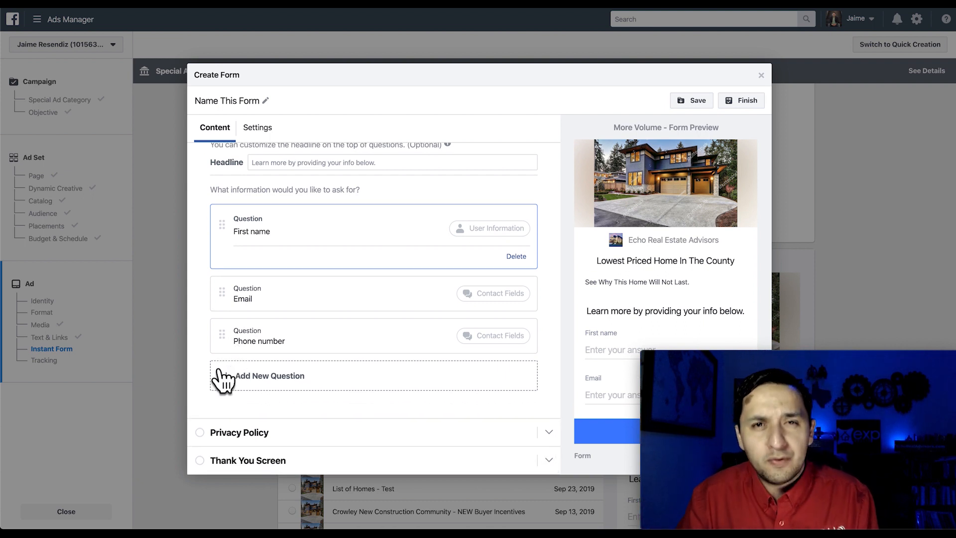
left_click(209, 433)
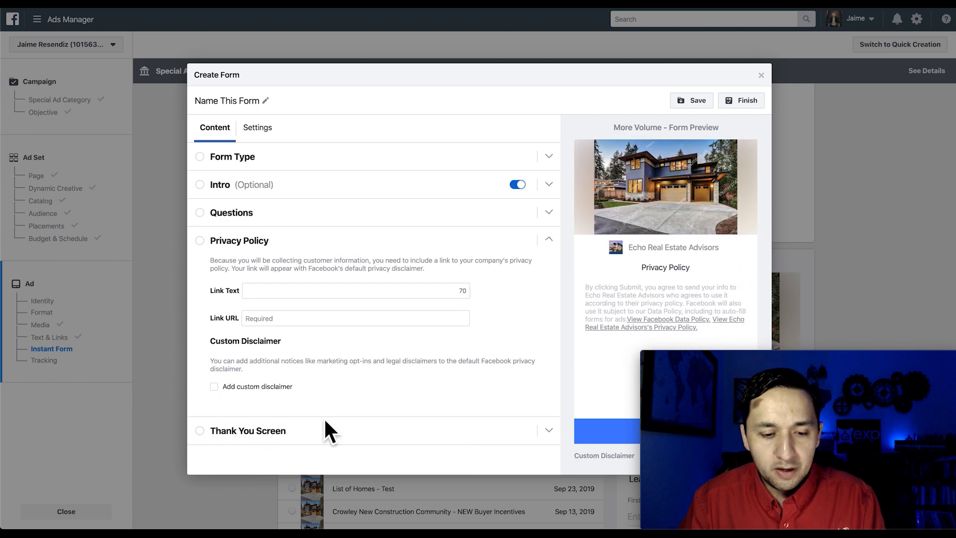
left_click(272, 293)
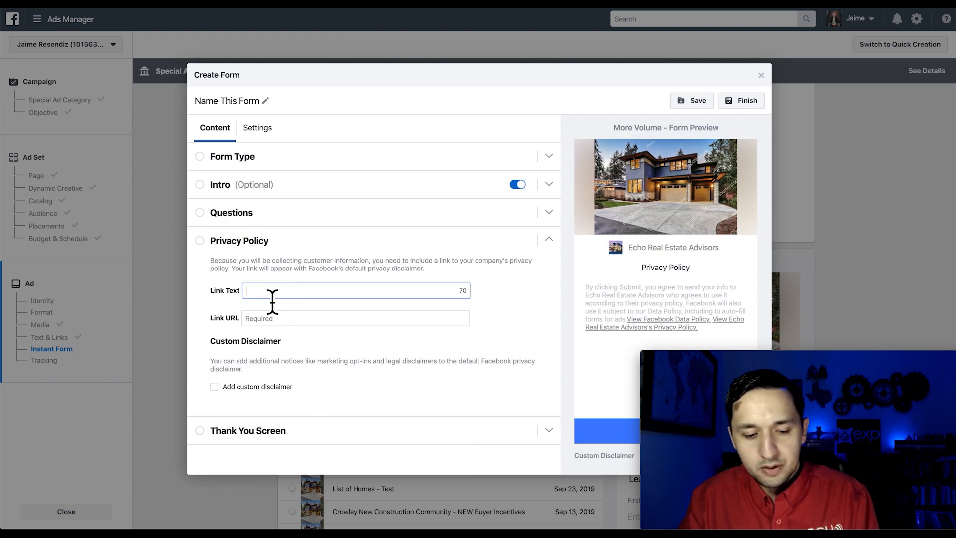
type("Privac")
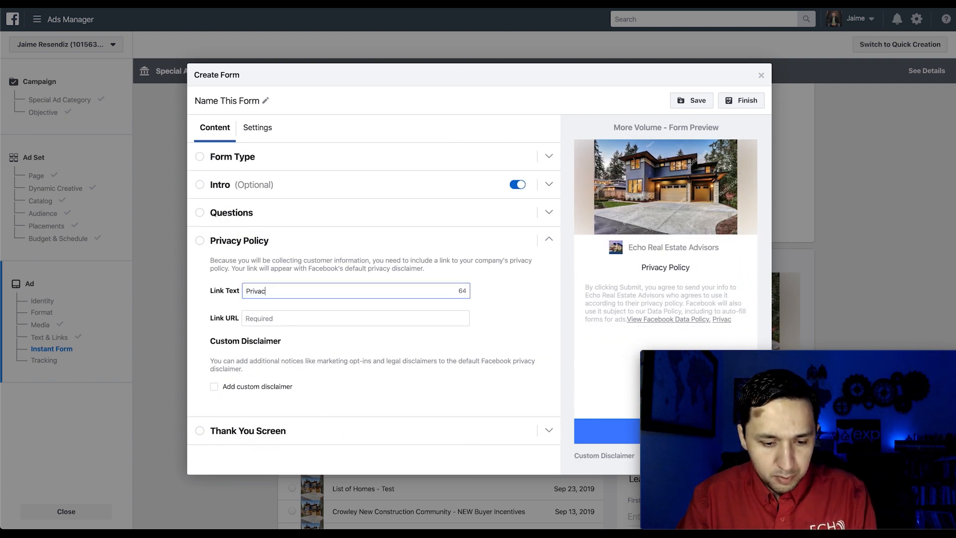
type("y Policy")
left_click(284, 320)
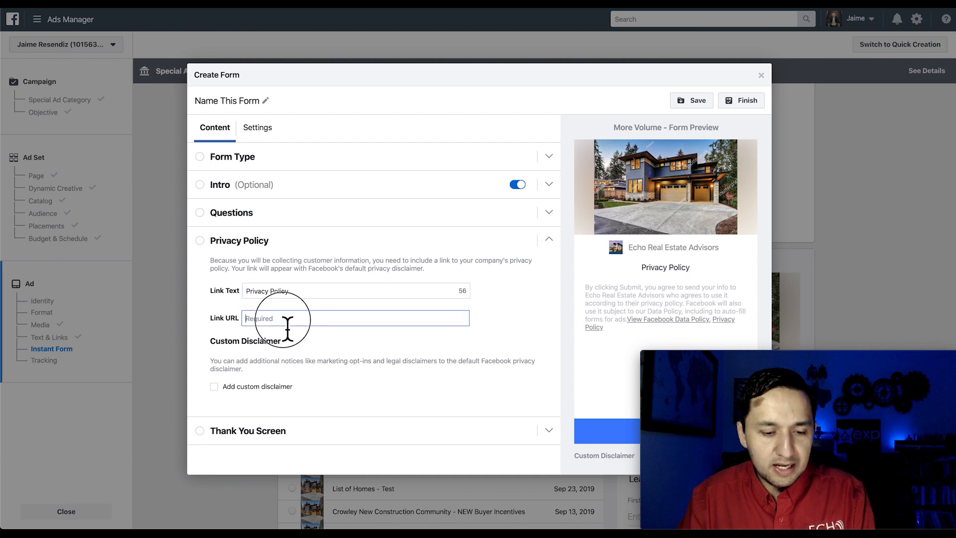
type("www.echoreale")
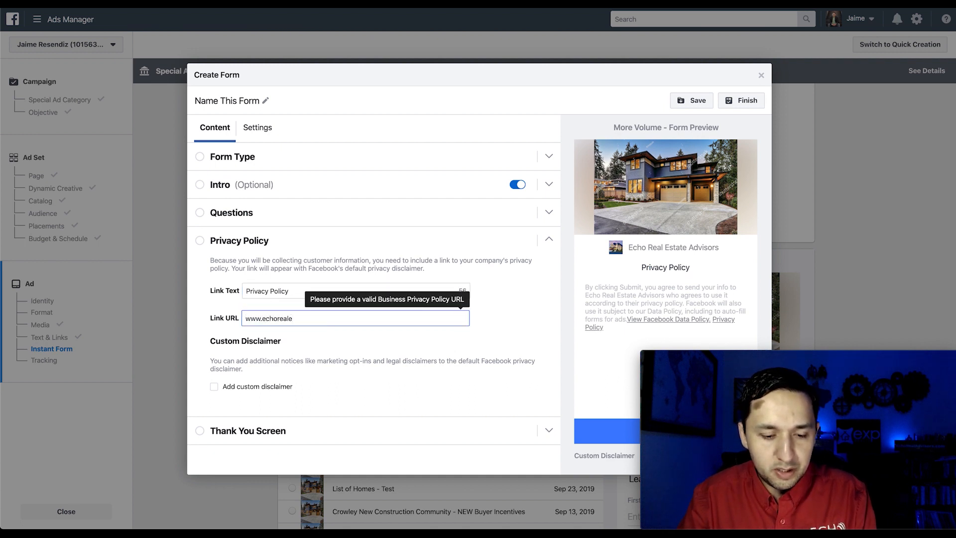
type("com")
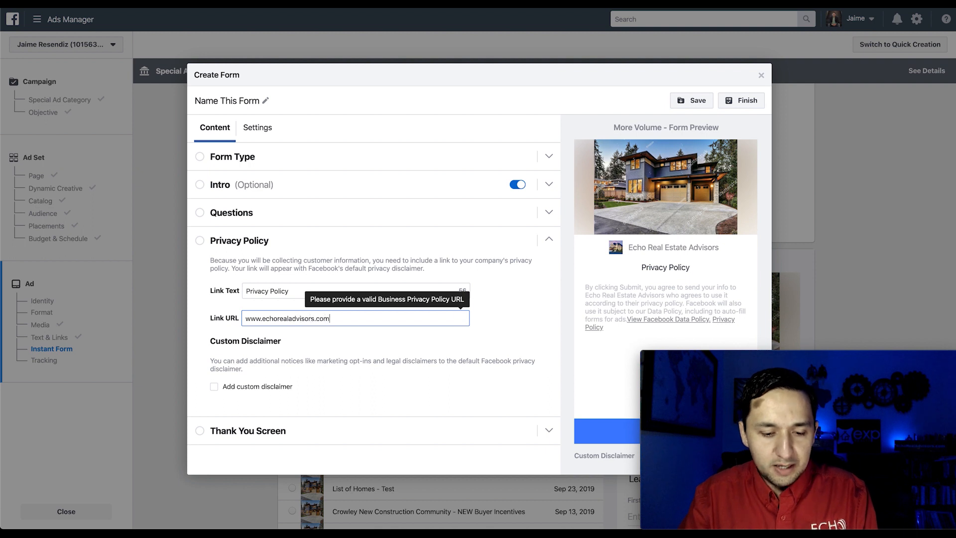
left_click(385, 344)
Replace the Thank You Screen's description with "Check Your Inbox, This Beautiful Home Is Waiting!".
left_click(296, 424)
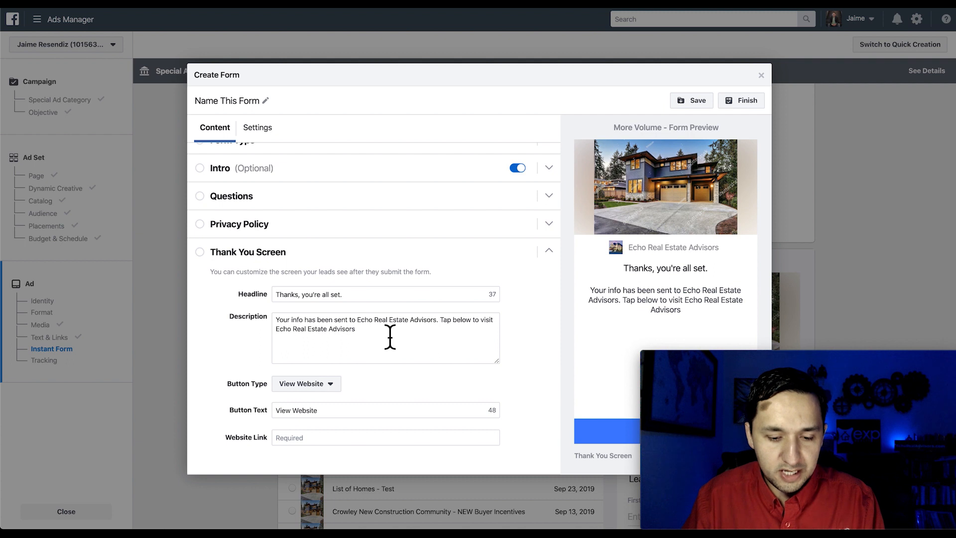
triple_click(393, 336)
type("ChecK ")
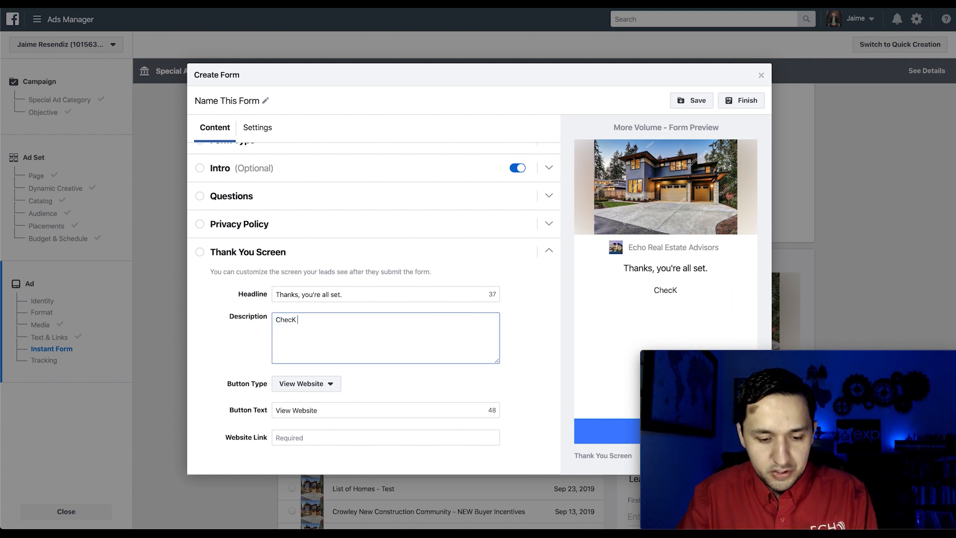
type("Y Your ")
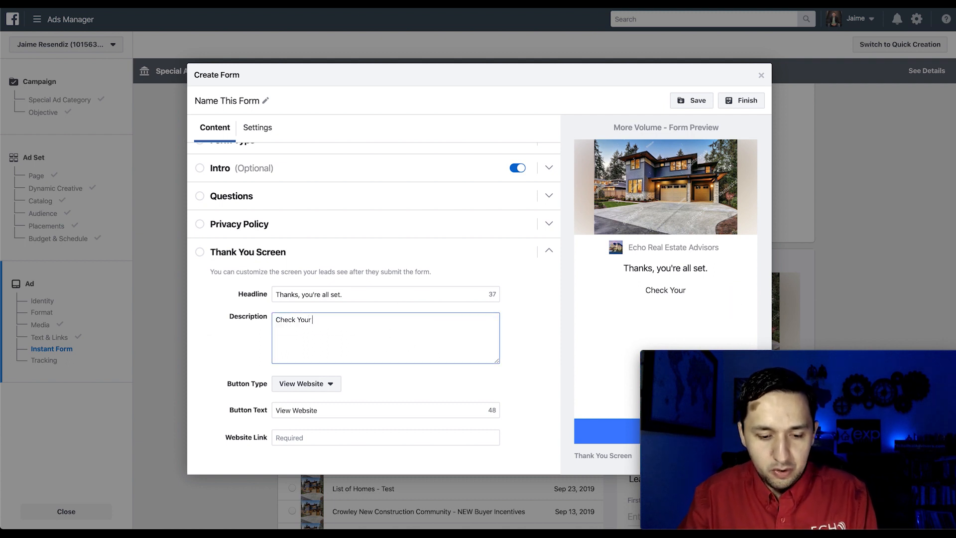
type("Inbox. ")
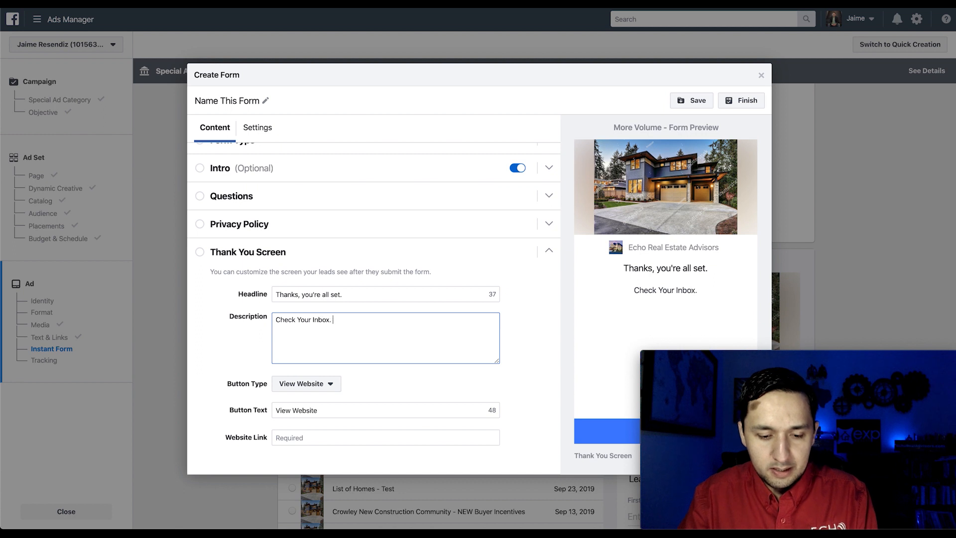
type("N")
key("BackSpace")
key("BackSpace")
key("BackSpace")
type(", Thi")
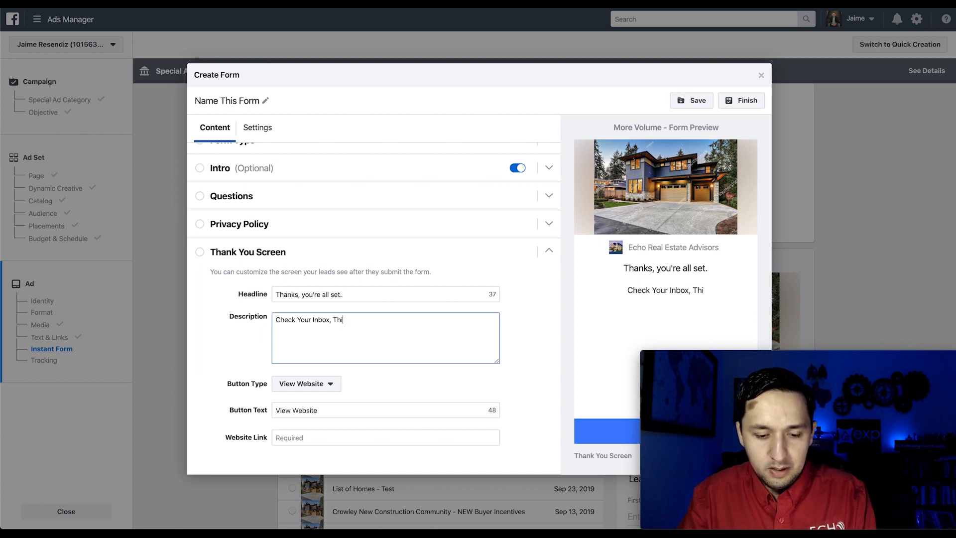
type("s Beautiful ")
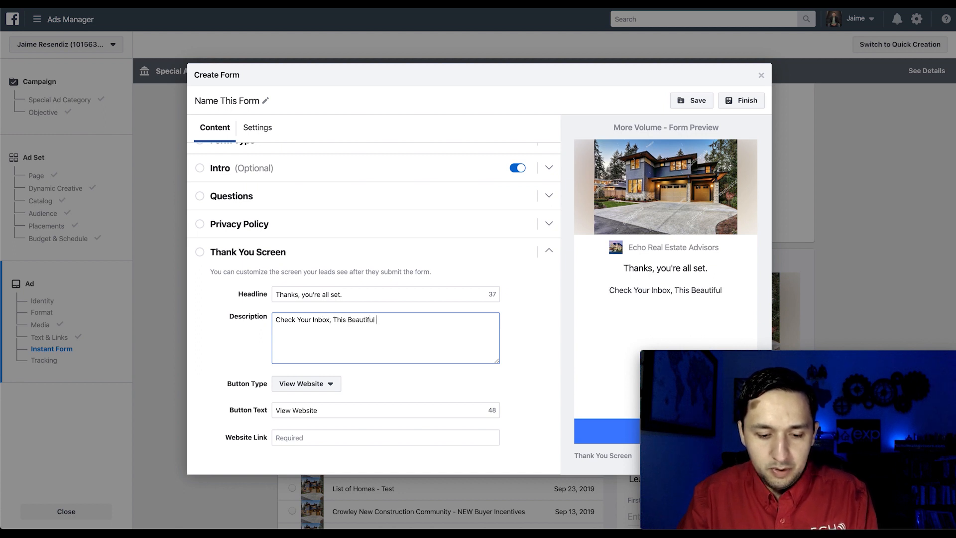
type("Home Is ")
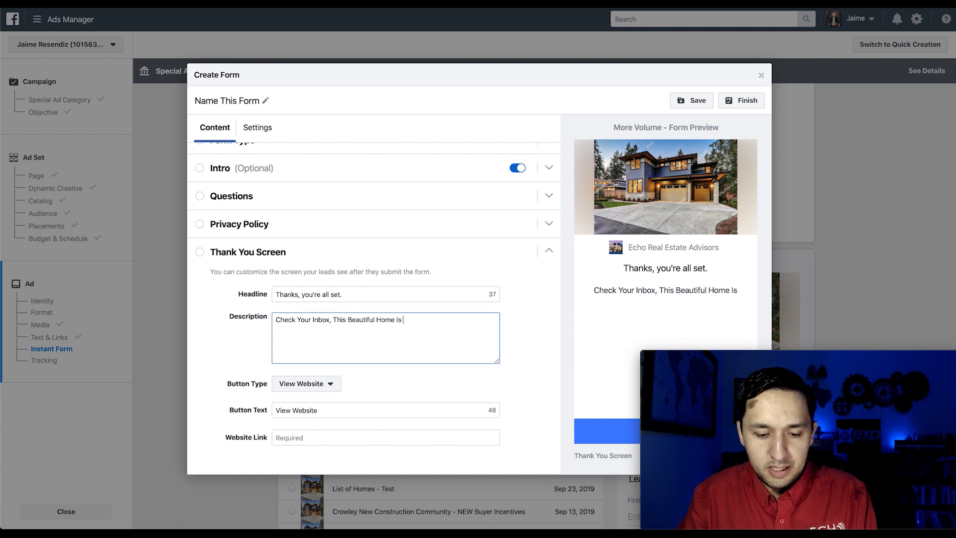
type("Waiting!")
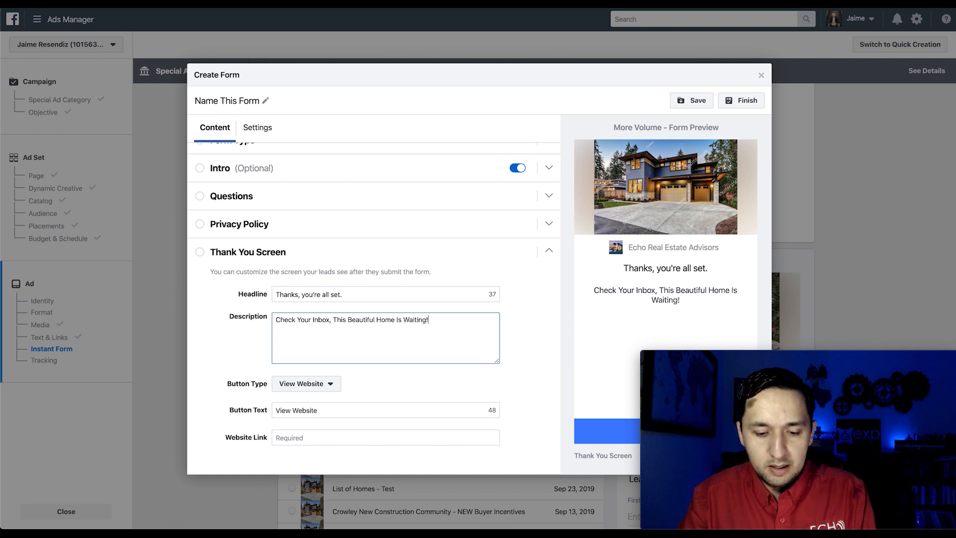
triple_click(317, 415)
type("Check Out More Homes")
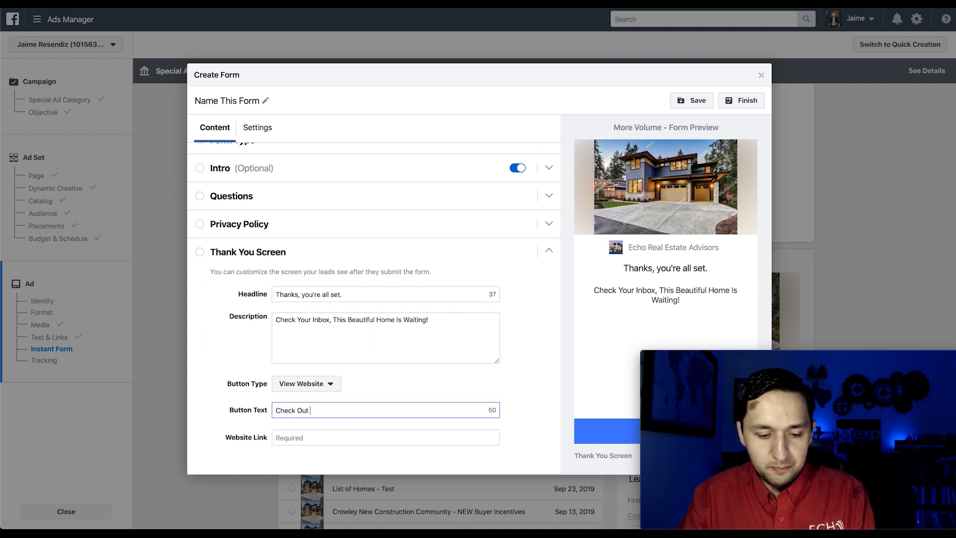
left_click(315, 440)
type("www.echorealadvisors.com")
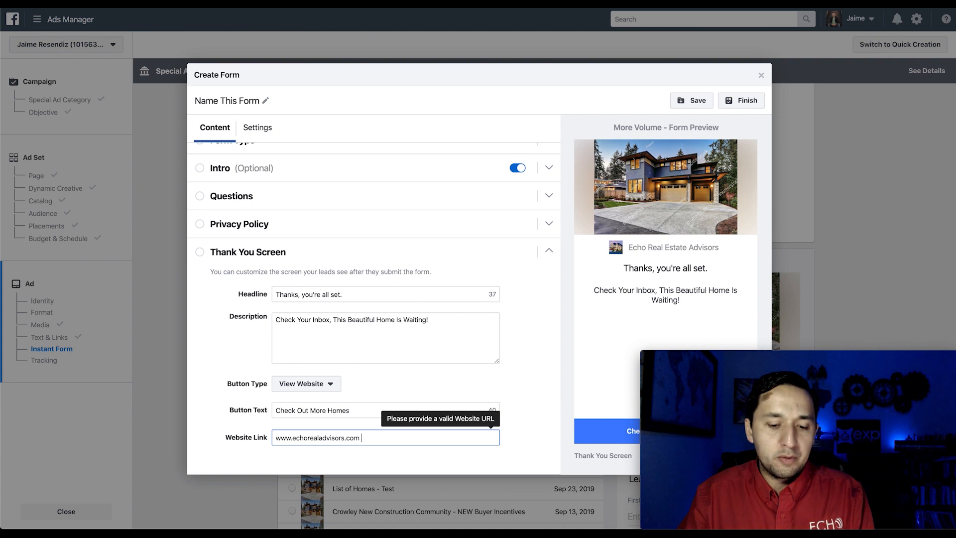
left_click(372, 415)
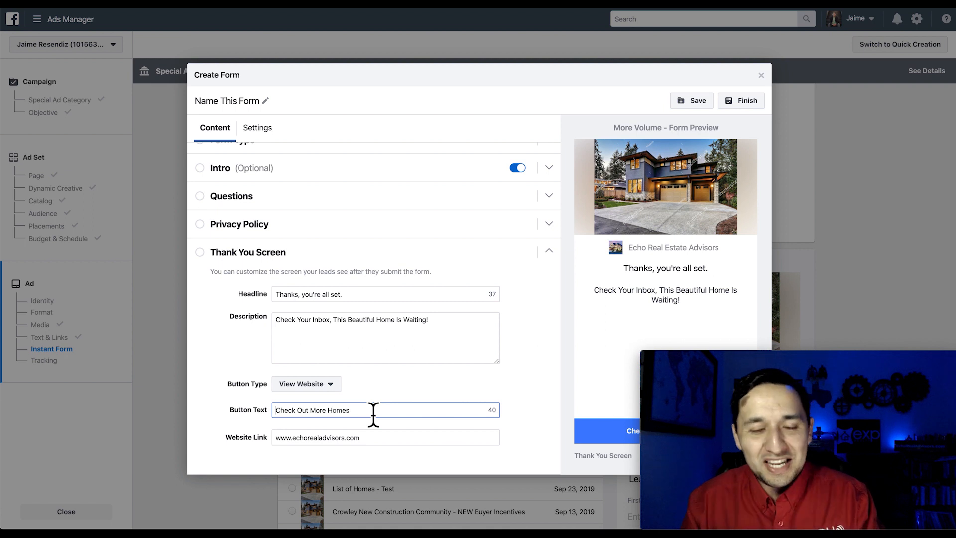
left_click(772, 356)
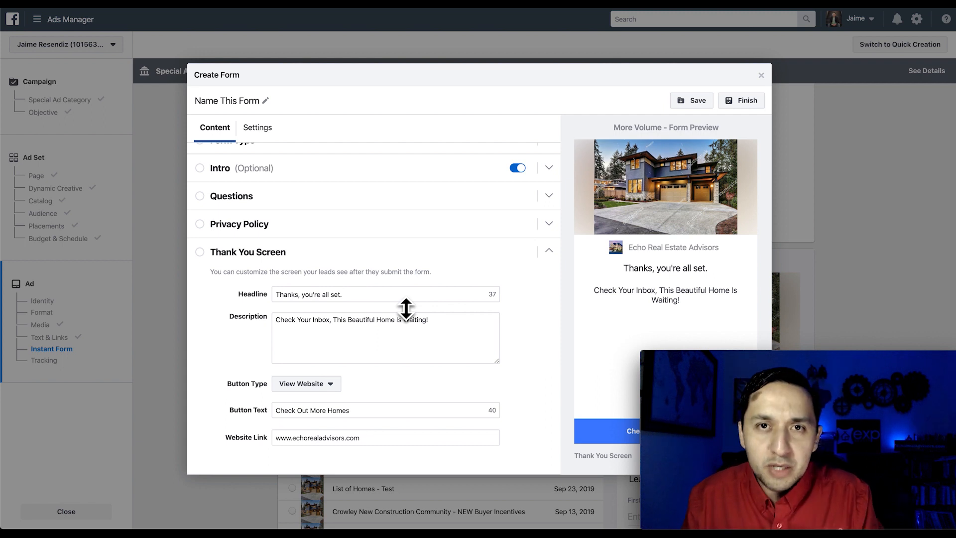
Finish the lead form and go to the ad's tracking section.
left_click(740, 103)
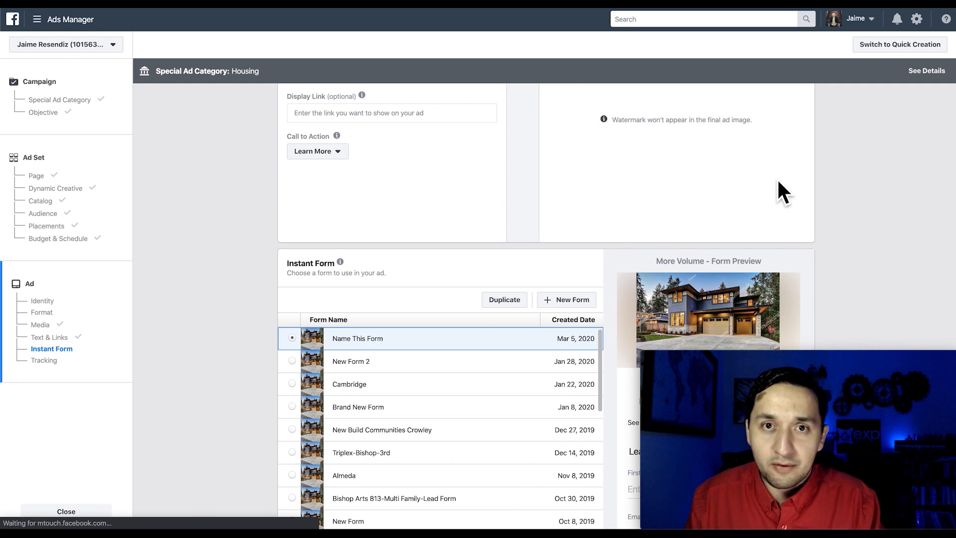
scroll(777, 181, "down", 8)
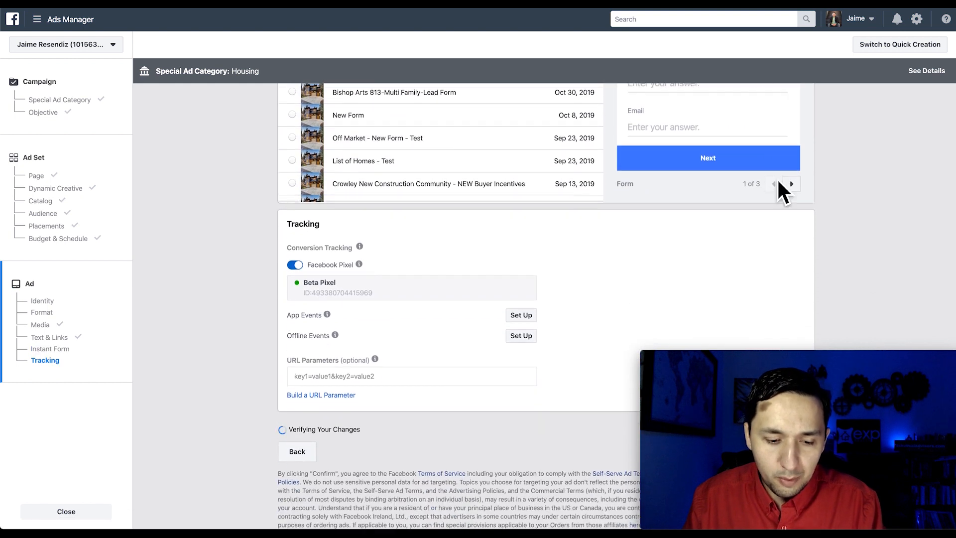